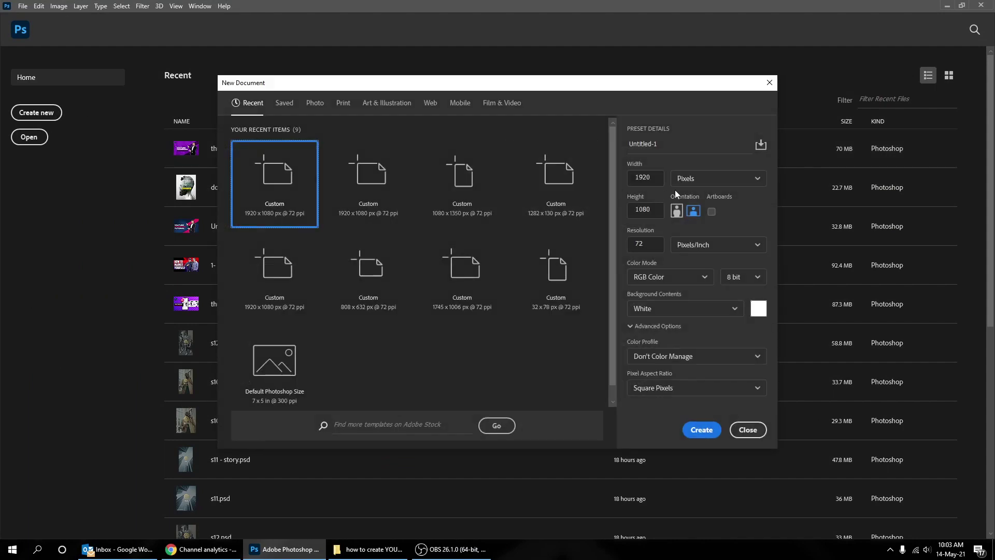
Step: Create a 1920×1080 px, 72 ppi RGB document with a white background
click(658, 179)
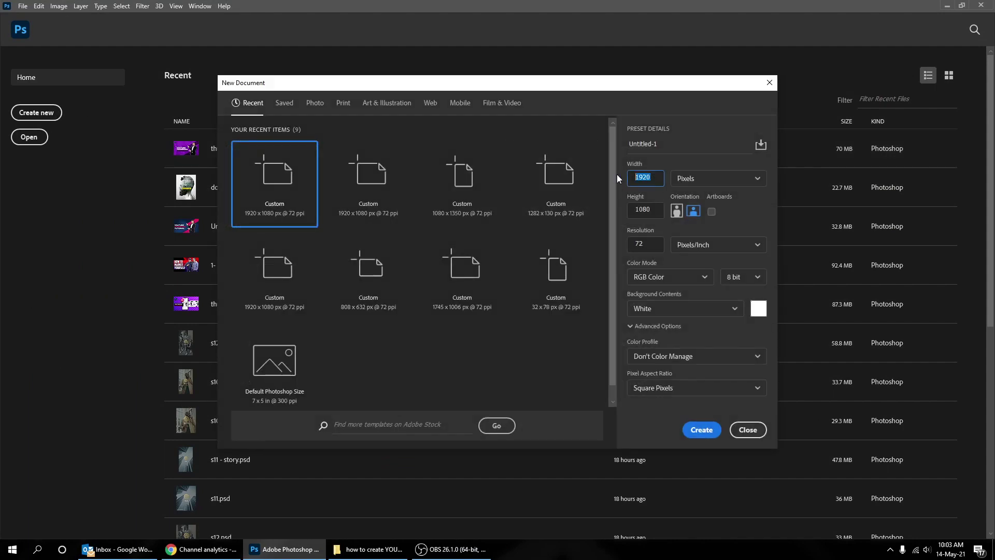
text(1920)
key(Tab)
key(Tab)
text(1080)
double_click(652, 247)
text(7)
click(676, 311)
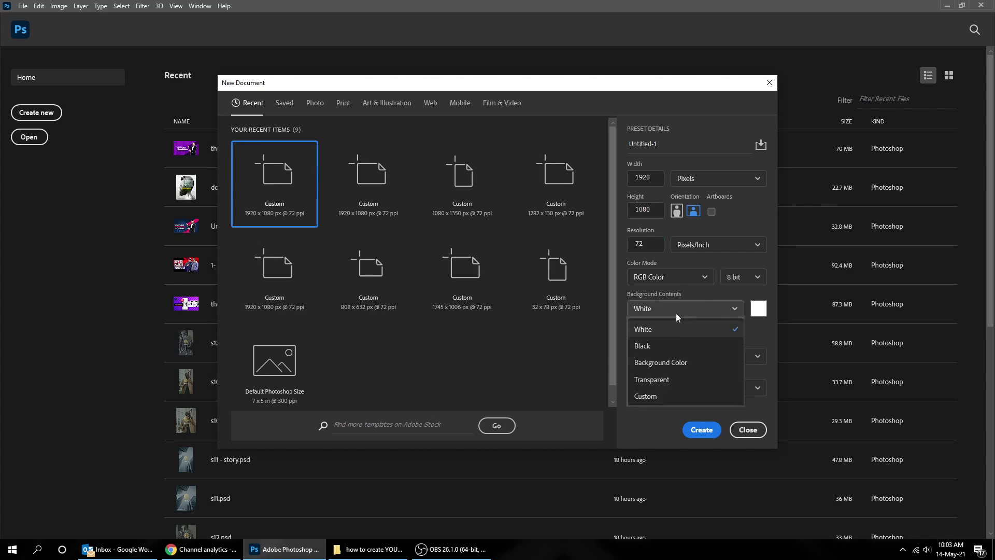
click(679, 328)
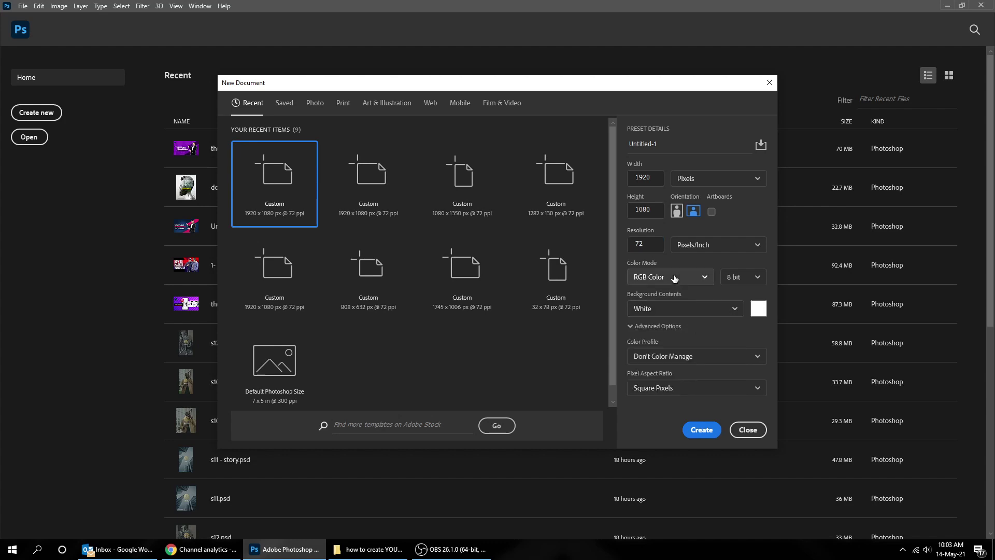
click(677, 283)
click(673, 331)
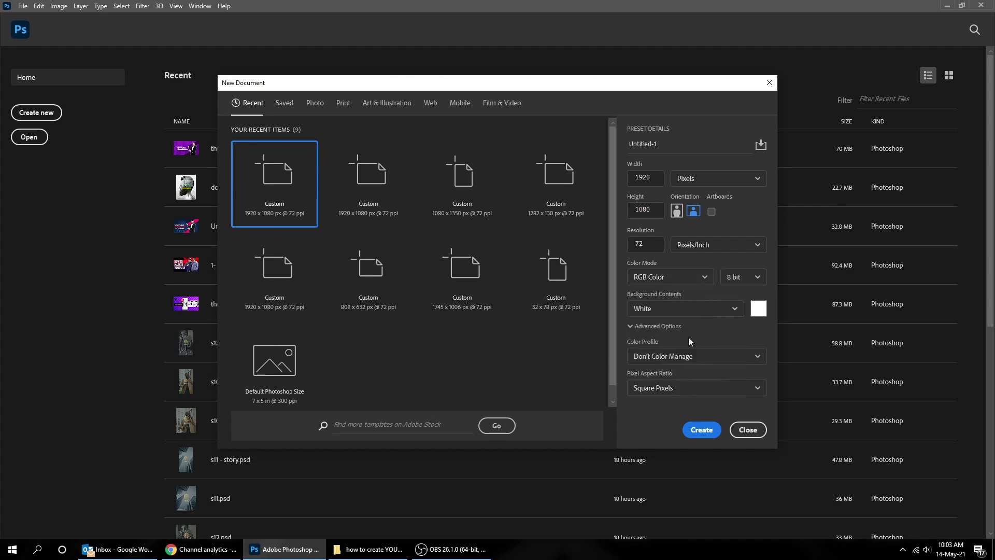
click(710, 431)
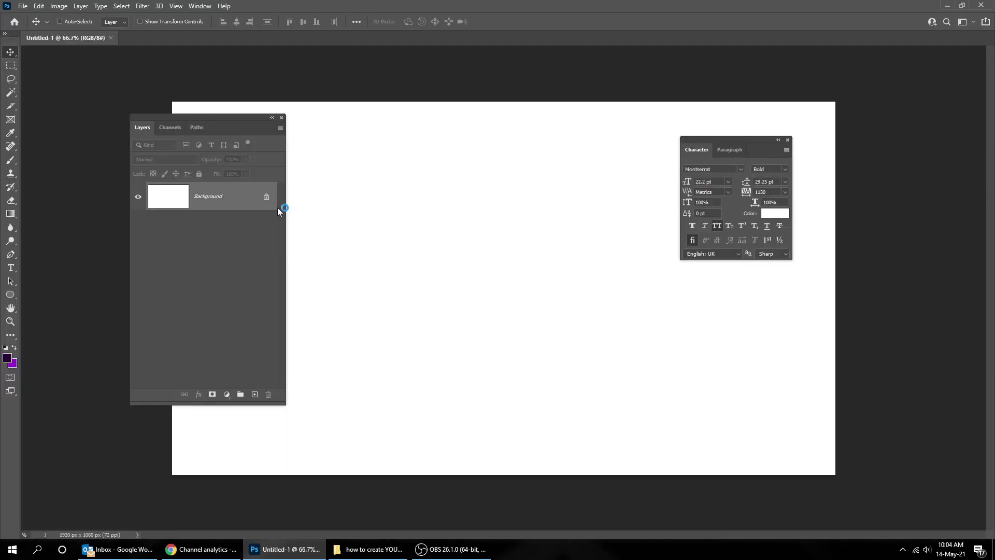
Step: Add a Solid Color fill layer in bright purple #9207cd
click(227, 395)
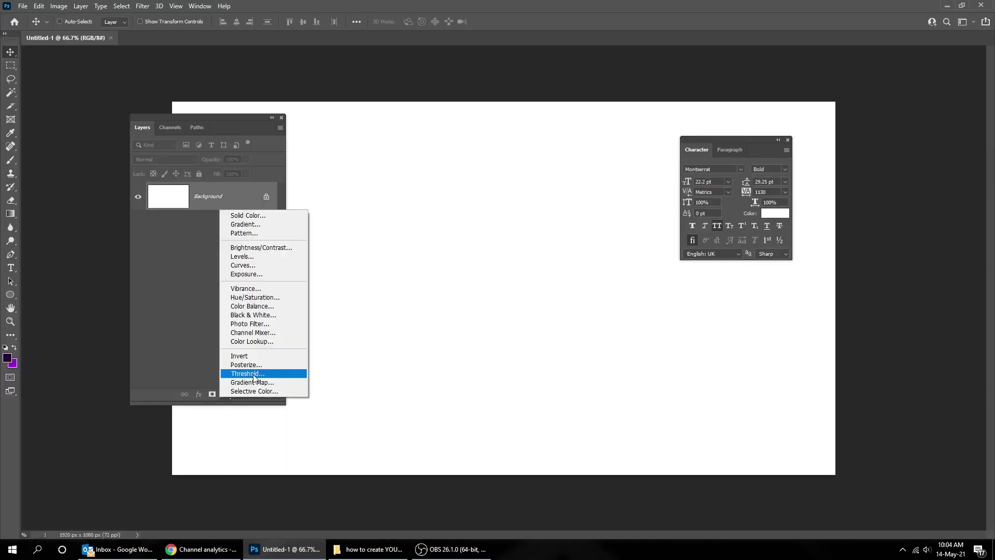
click(283, 215)
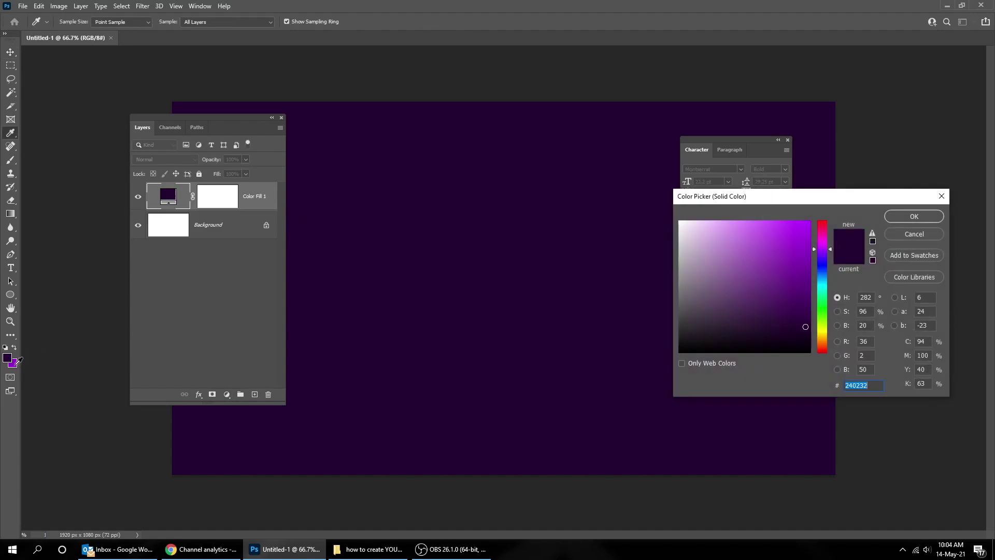
click(15, 364)
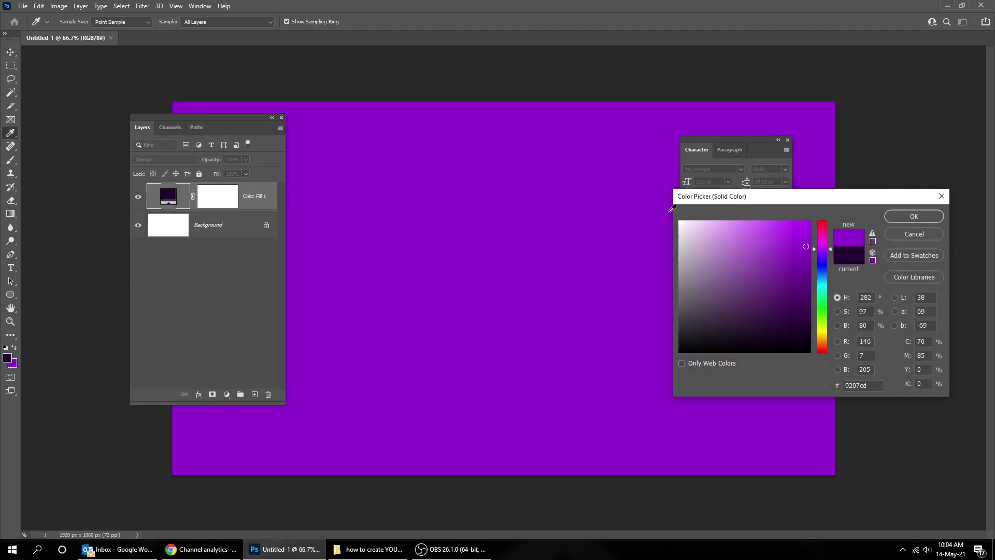
click(912, 218)
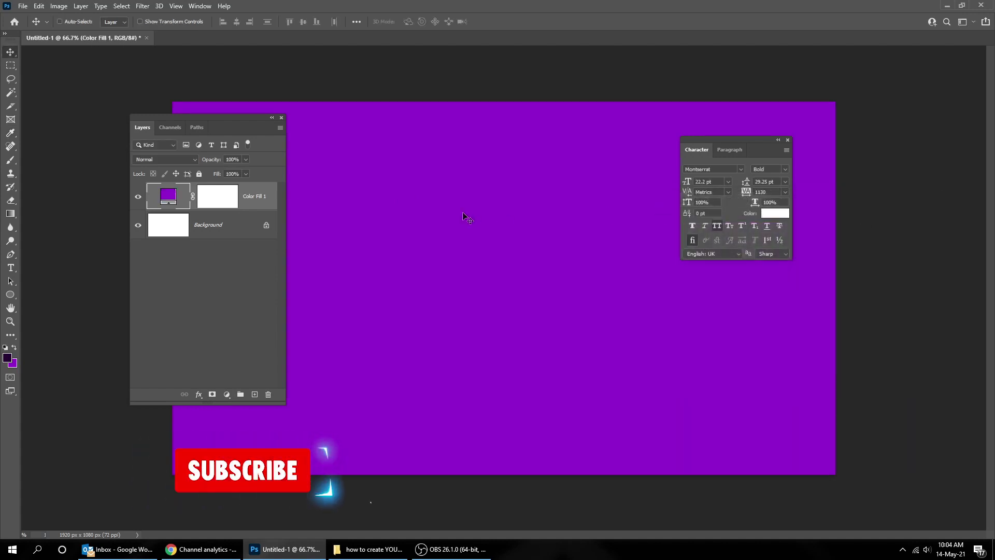
Step: Rearrange the workspace panels and drag the businessman photo from File Explorer
drag(222, 118, 863, 160)
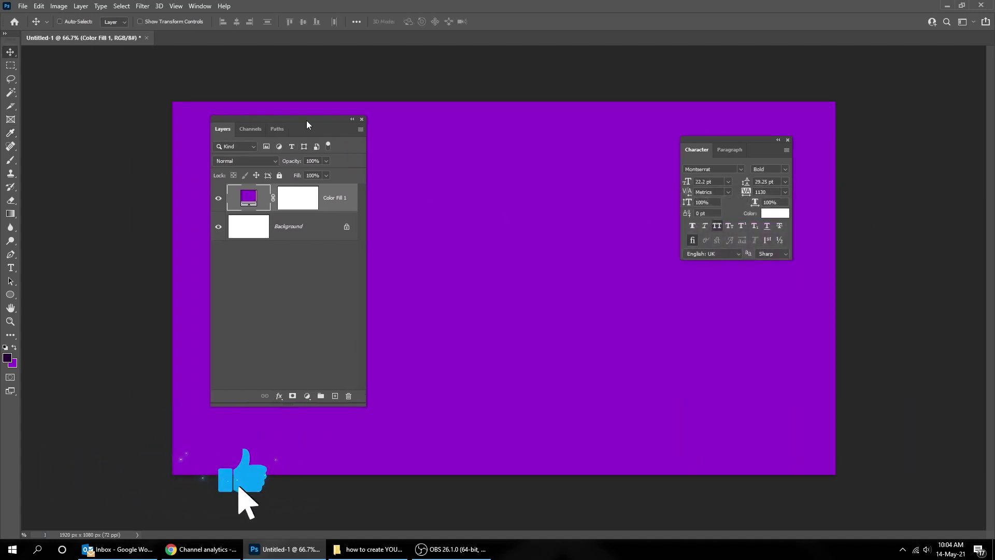
drag(746, 144, 118, 135)
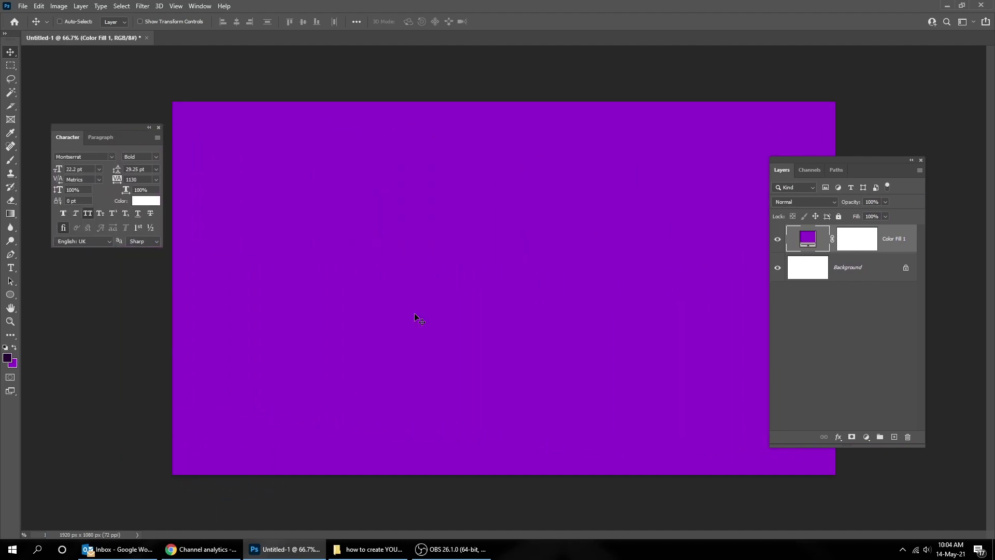
click(369, 549)
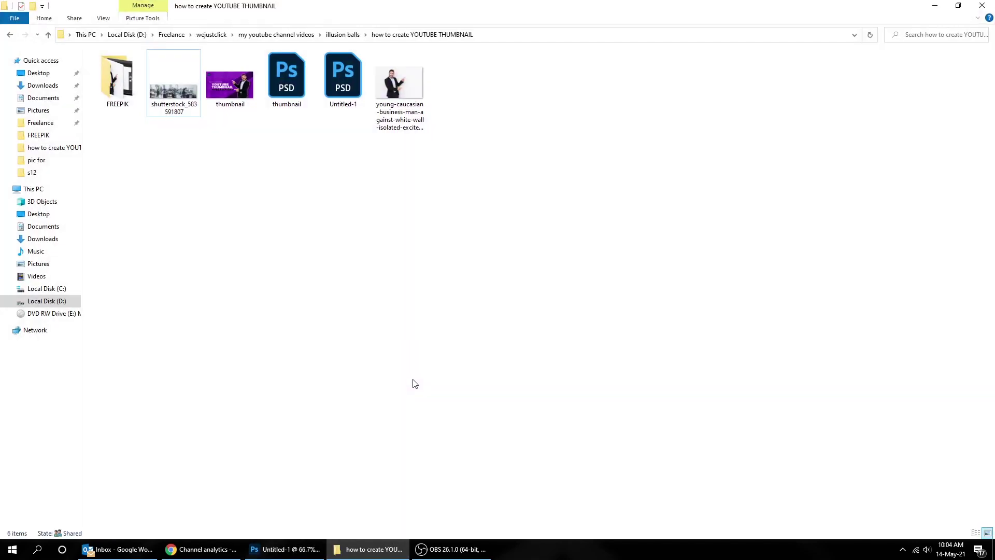
mouse_move(399, 85)
mouse_down()
mouse_move(447, 396)
mouse_move(386, 473)
mouse_up()
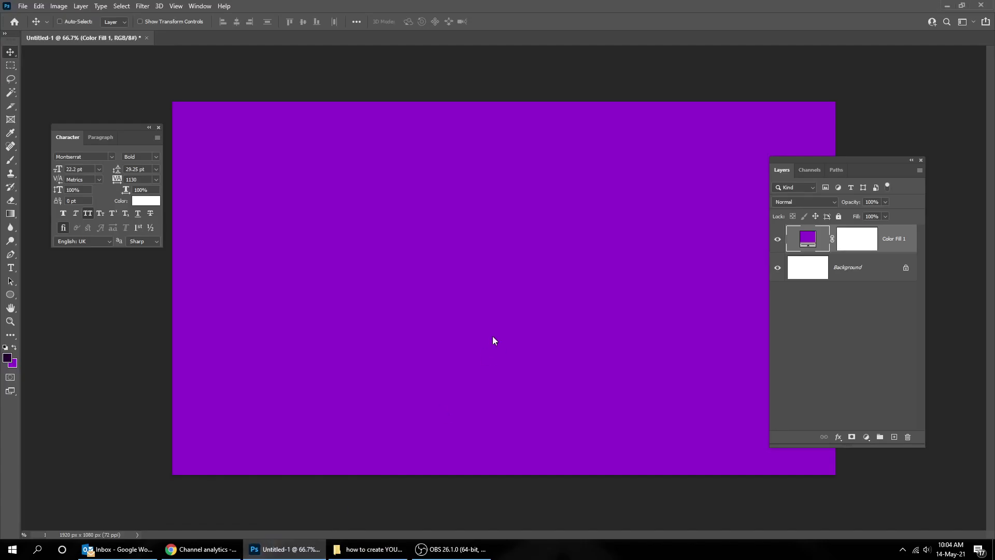
Step: Place the businessman photo on the canvas and flip it horizontally so he points left
drag(493, 337, 493, 335)
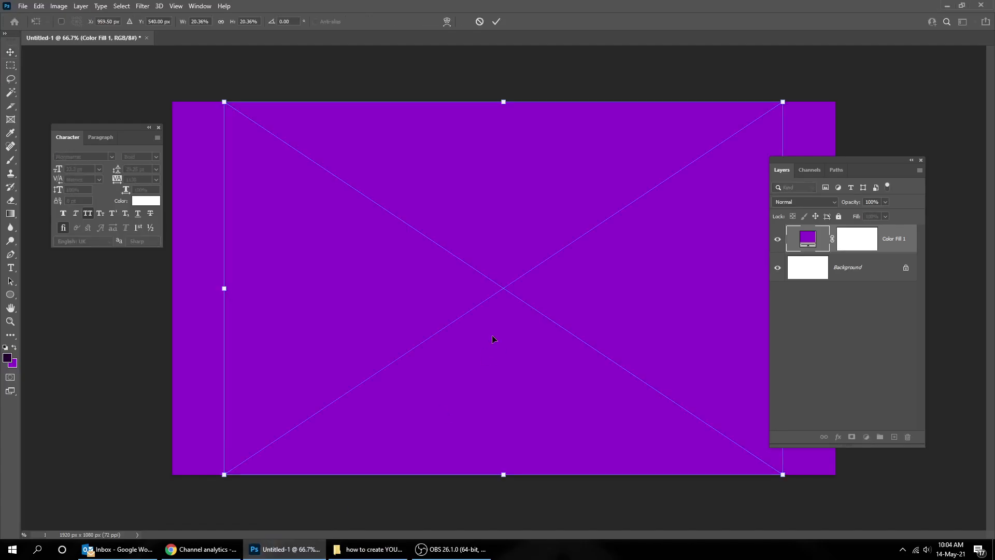
key(Return)
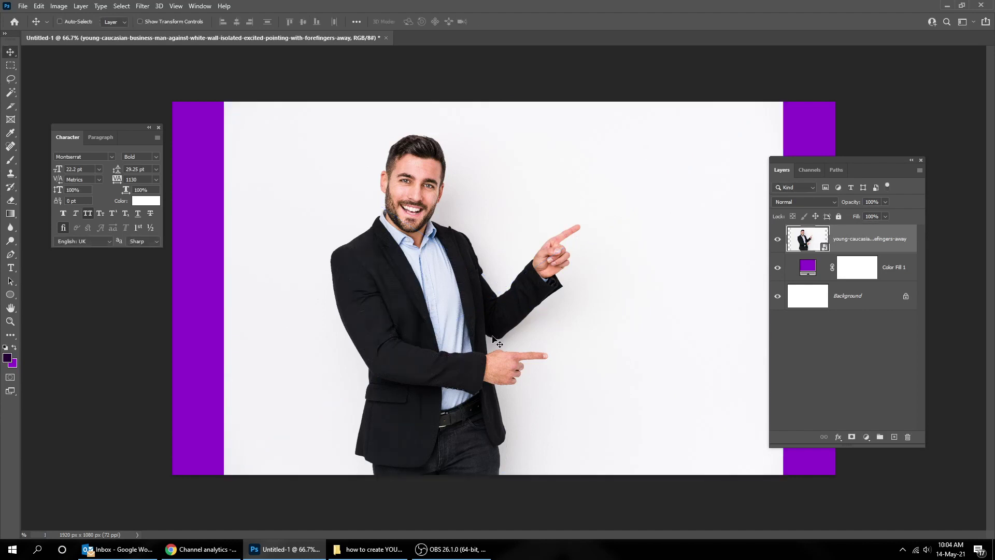
click(38, 6)
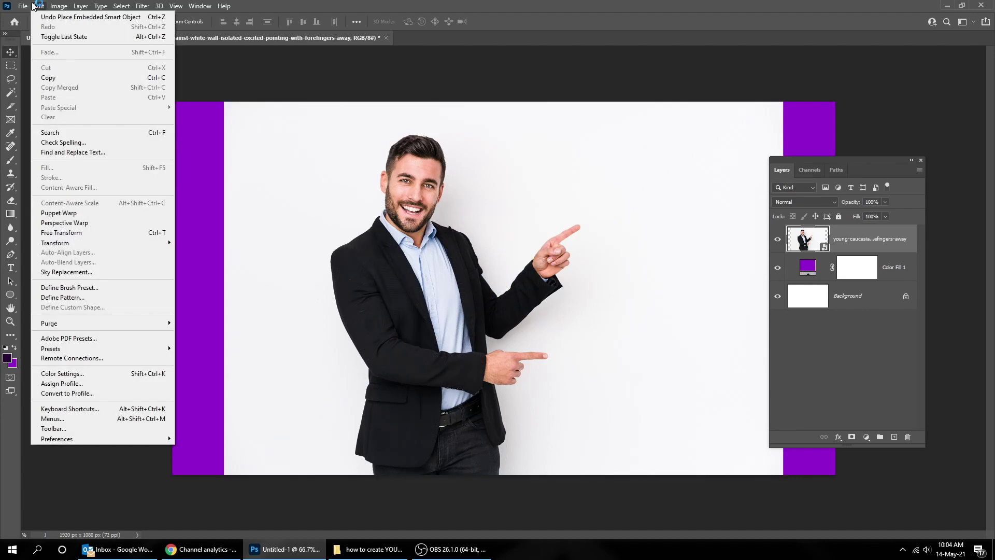
mouse_move(55, 243)
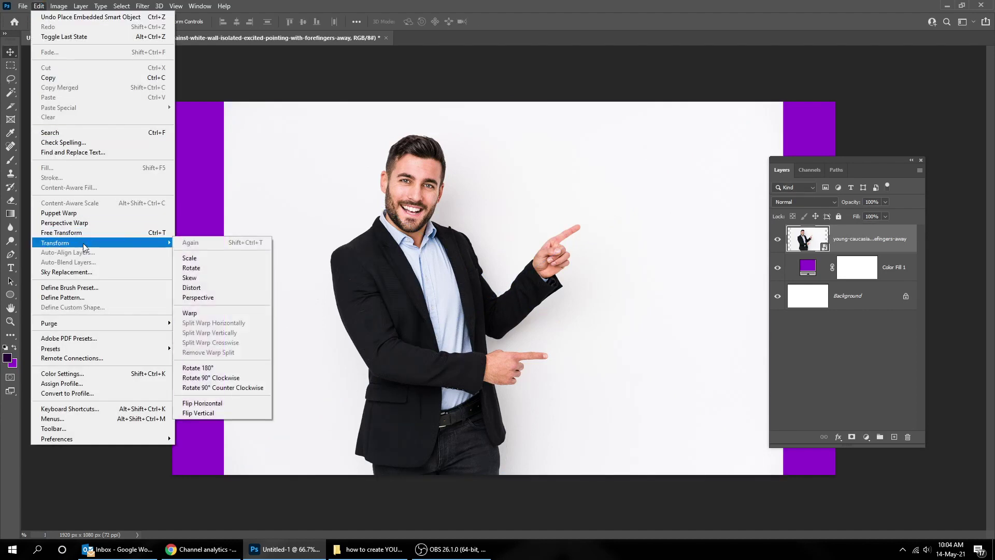
click(248, 406)
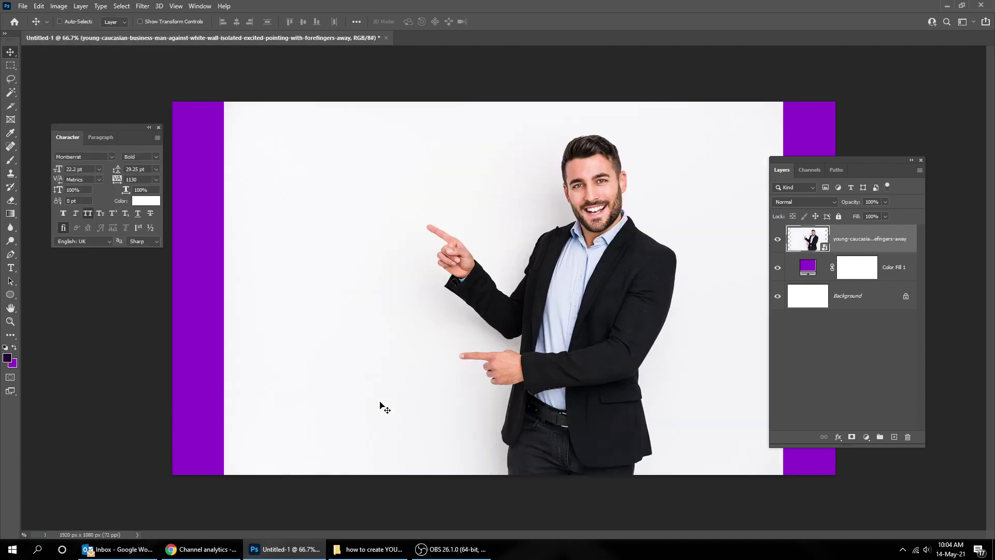
click(122, 7)
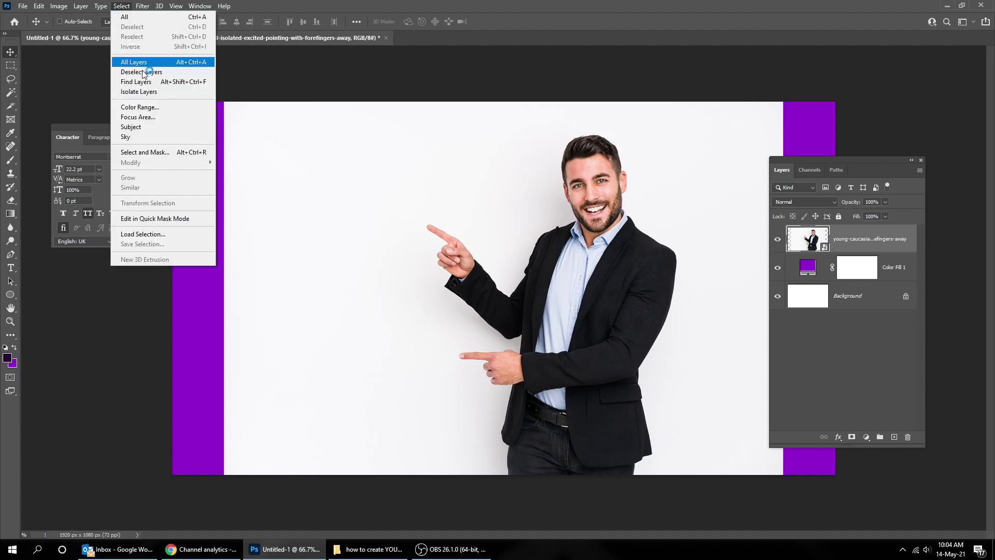
Step: Mask out the white backdrop with Select and Mask's Select Subject, output as a layer mask
click(165, 153)
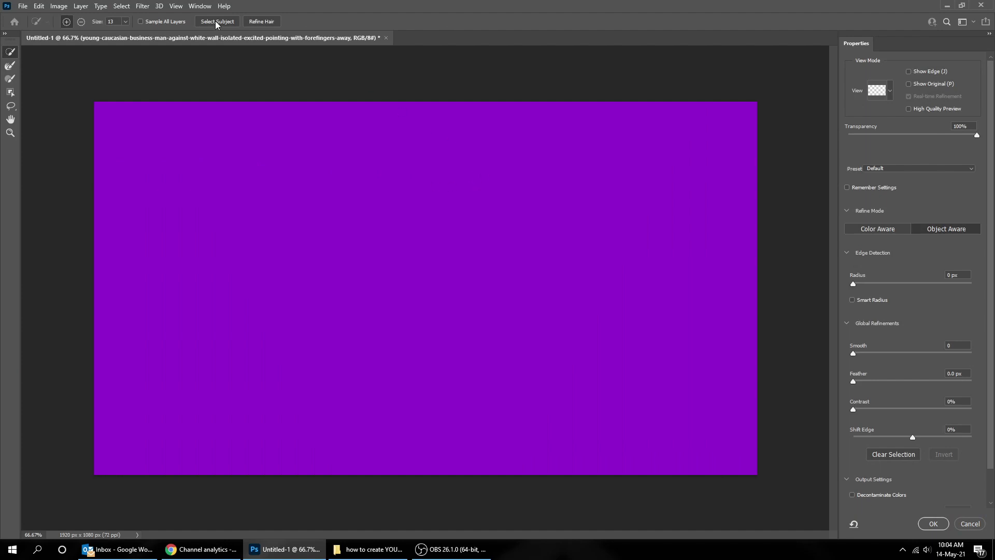
drag(953, 134, 901, 135)
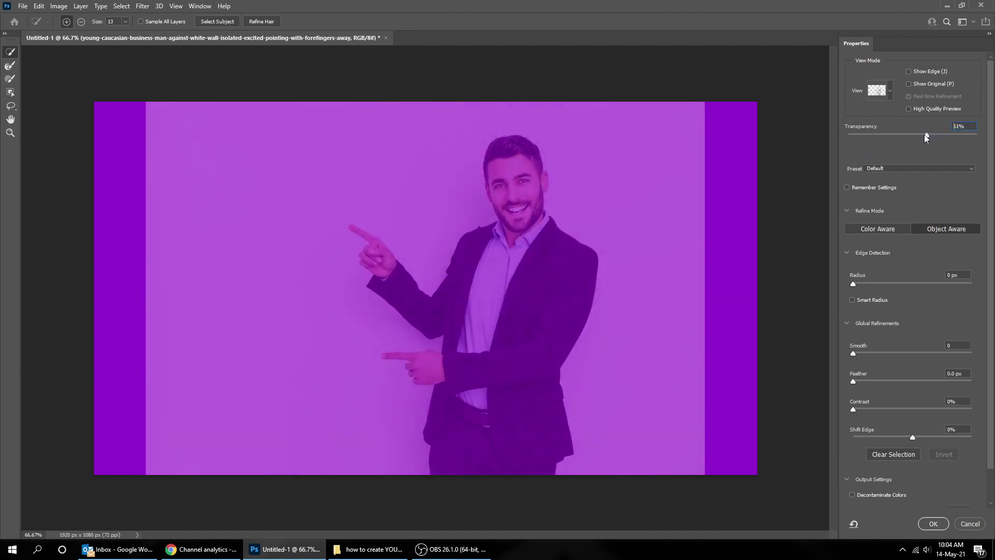
click(225, 24)
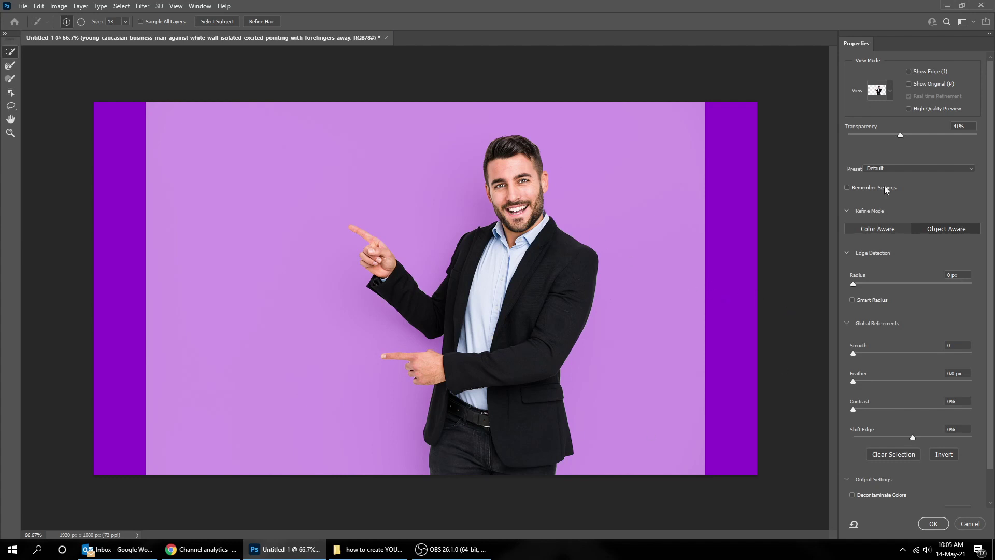
mouse_move(919, 135)
mouse_down()
mouse_move(980, 134)
mouse_move(912, 135)
mouse_up()
click(931, 524)
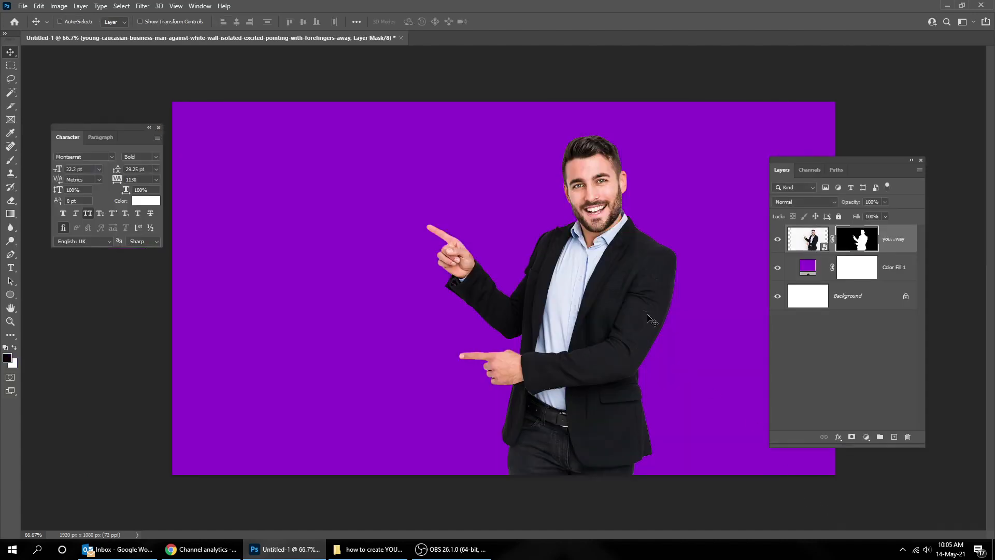
drag(887, 162, 872, 126)
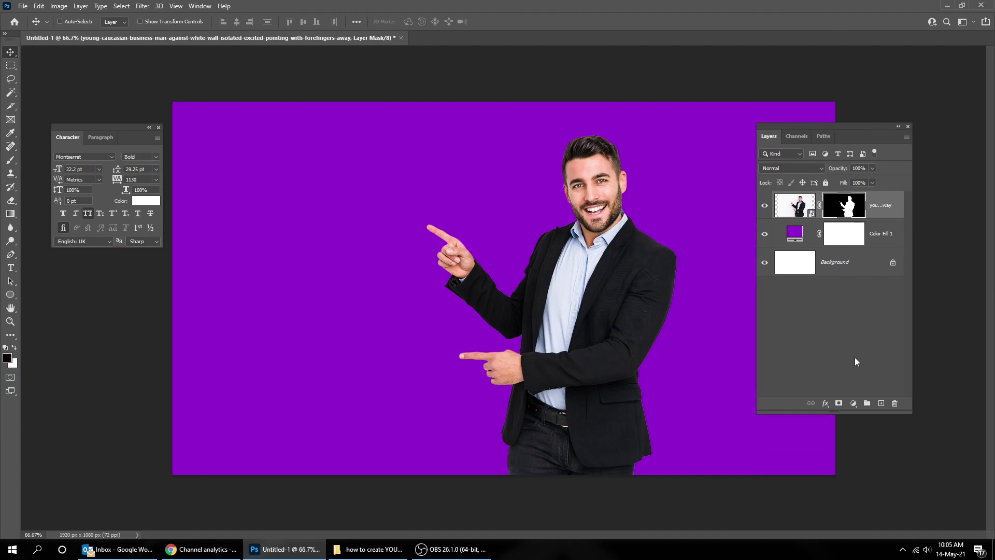
Step: Add a 6 px outside white Stroke layer style to the businessman
click(825, 403)
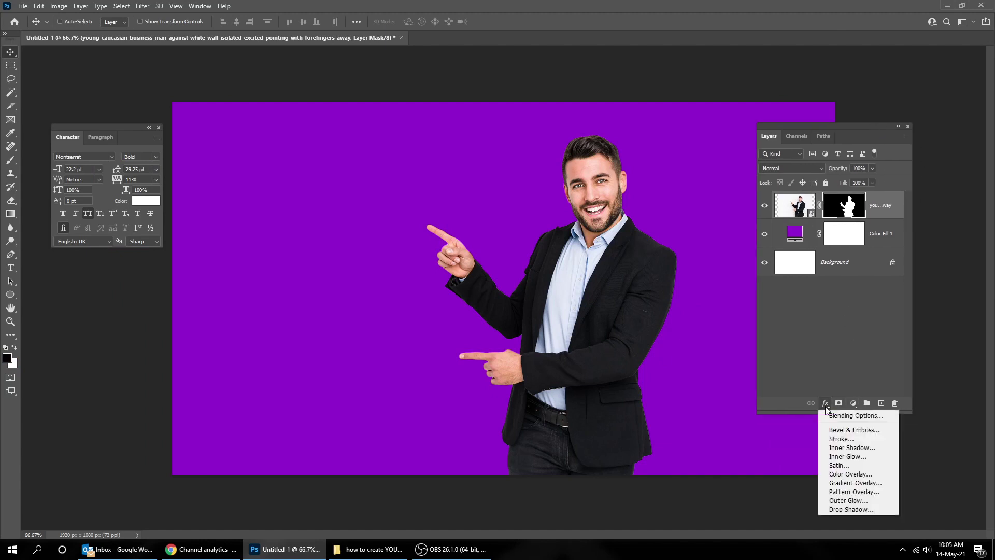
click(857, 474)
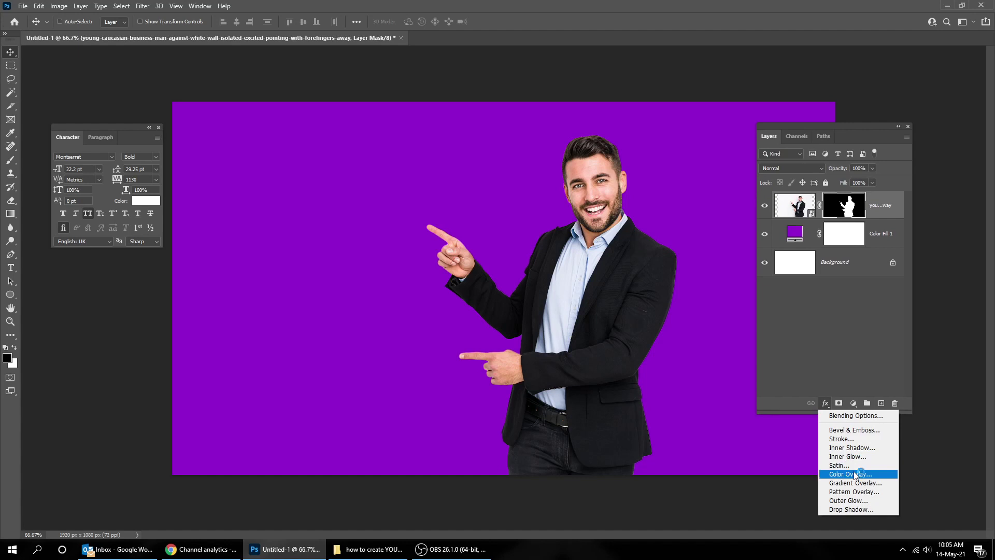
click(852, 438)
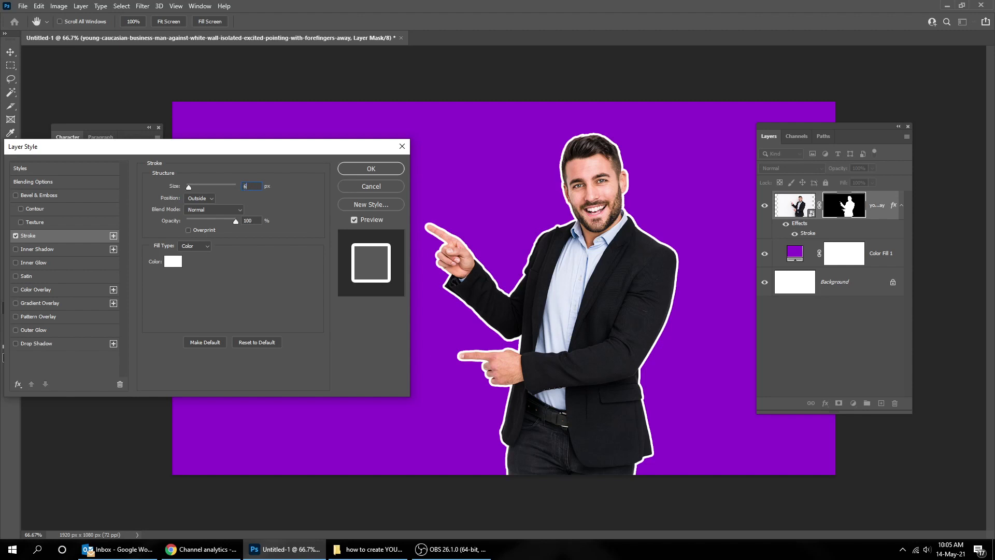
click(198, 199)
click(180, 262)
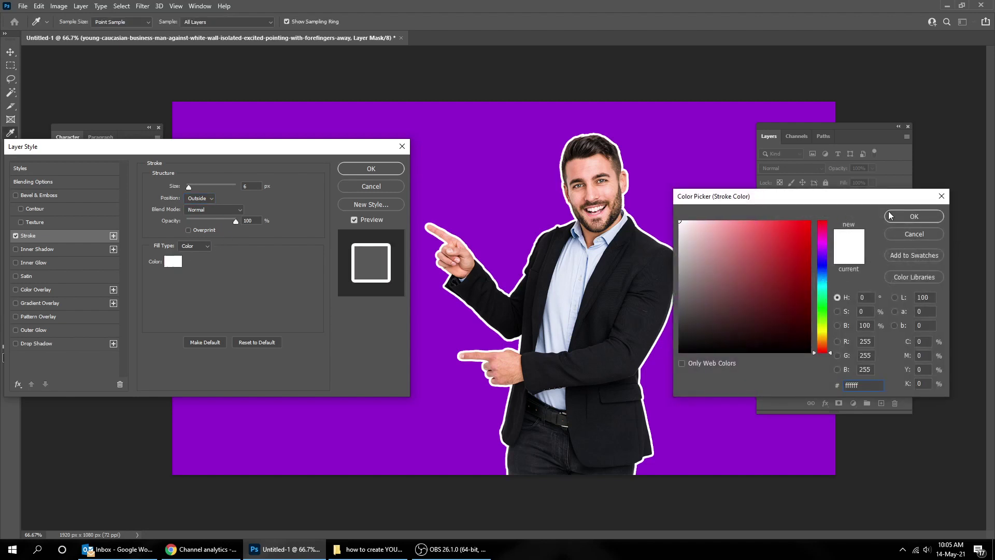
click(913, 217)
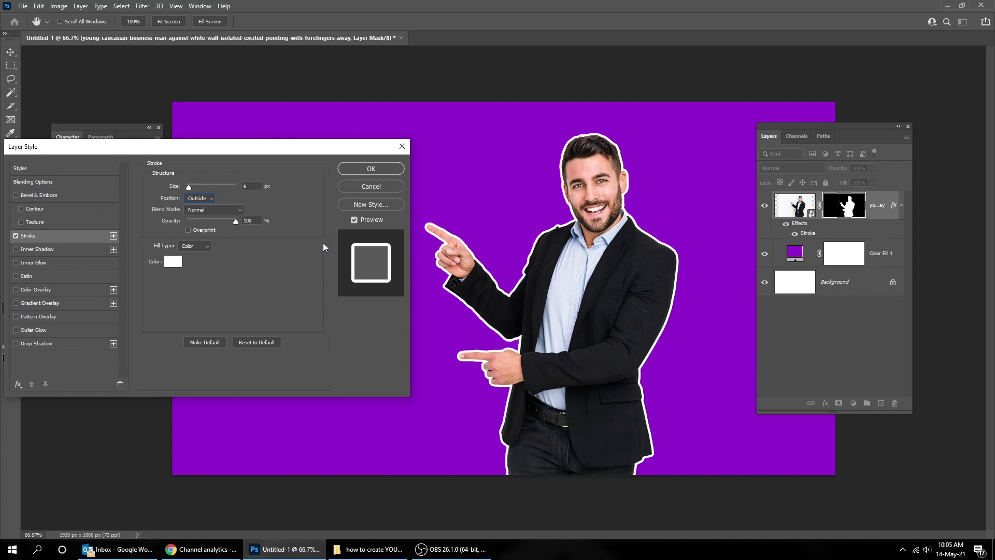
click(357, 169)
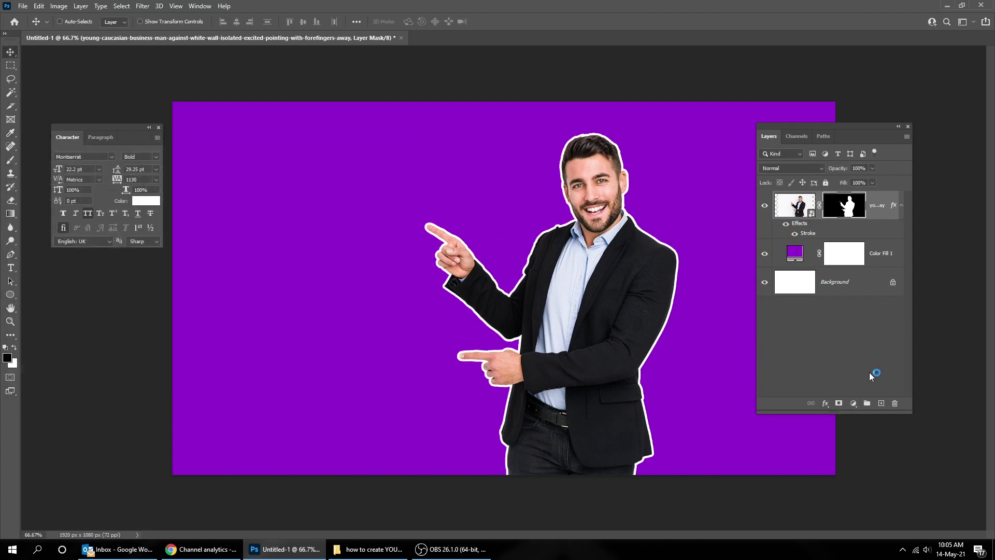
Step: Add a larger, softer drop shadow at about 43% opacity, then move the businessman right
click(826, 403)
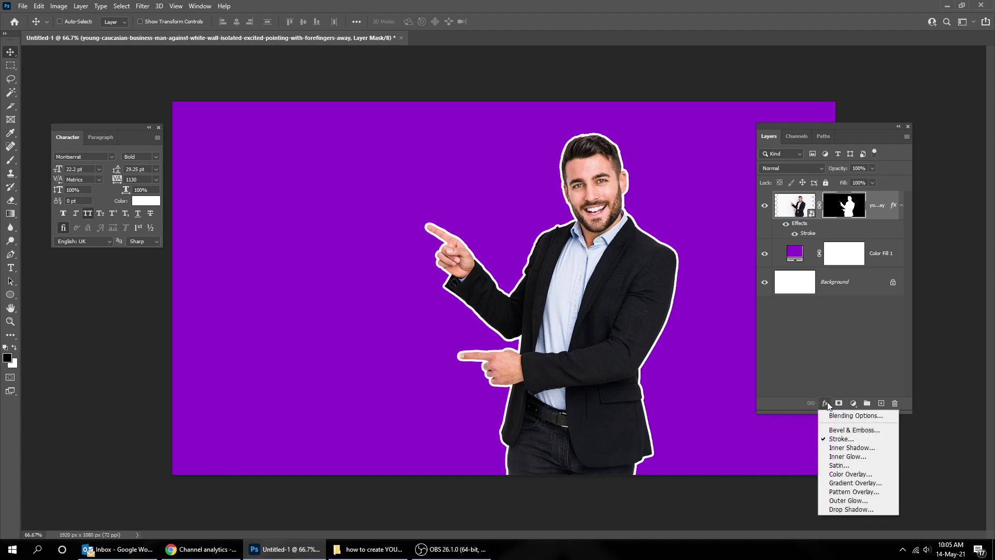
click(851, 509)
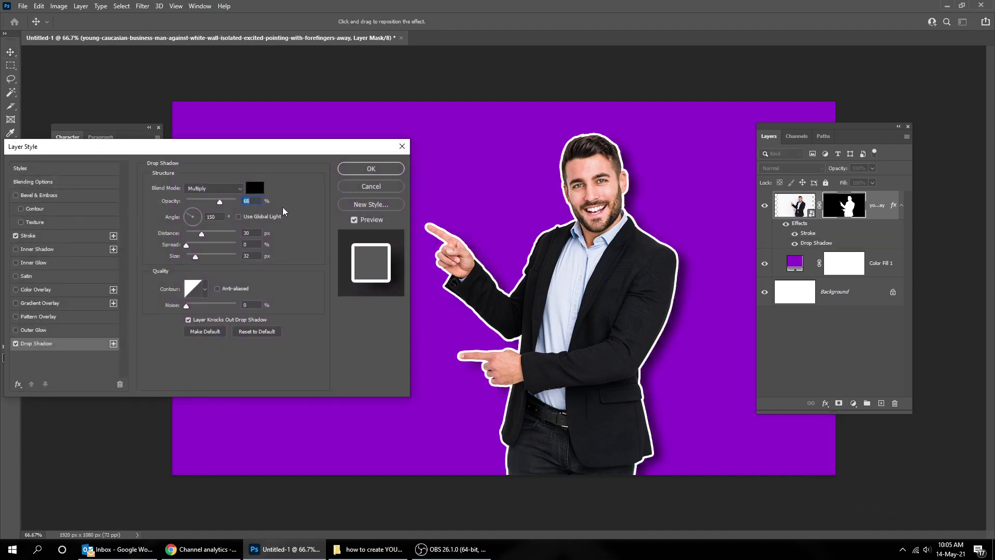
drag(254, 153, 297, 142)
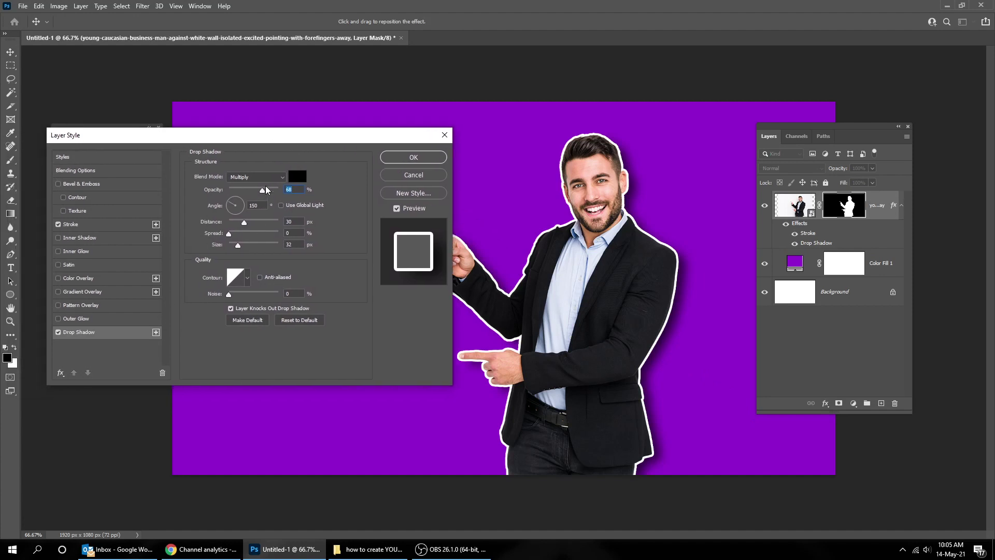
drag(260, 190, 258, 190)
drag(626, 336, 638, 334)
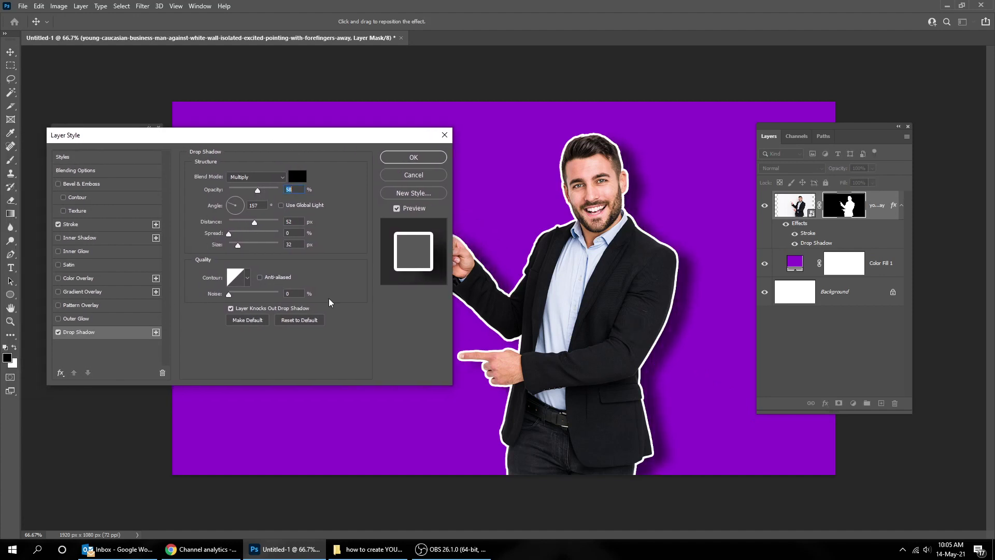
click(242, 244)
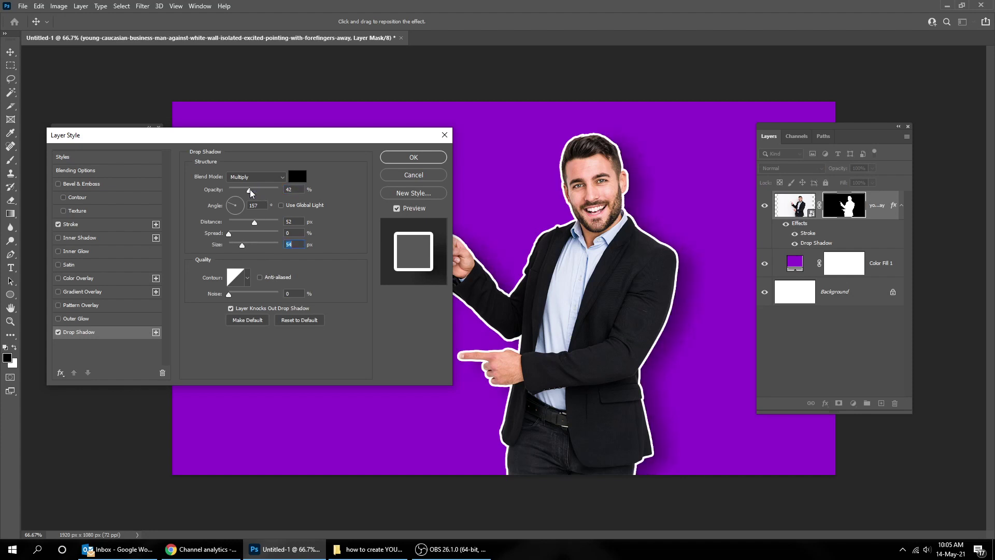
click(251, 189)
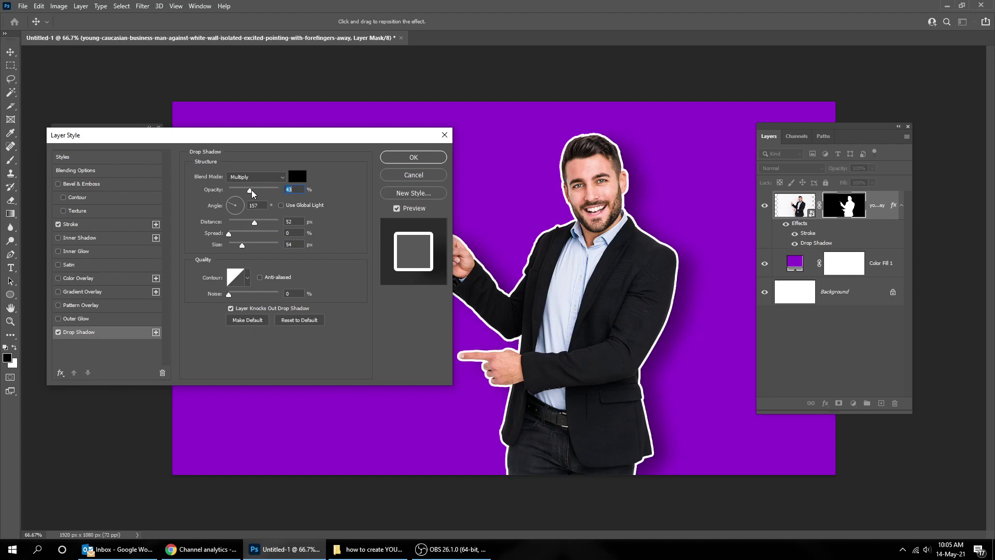
click(409, 162)
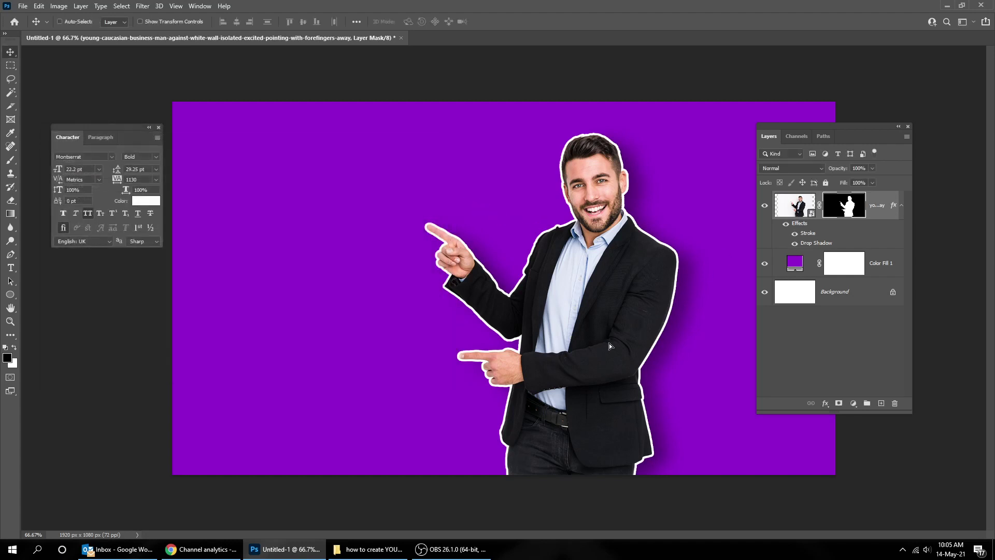
drag(603, 340, 691, 350)
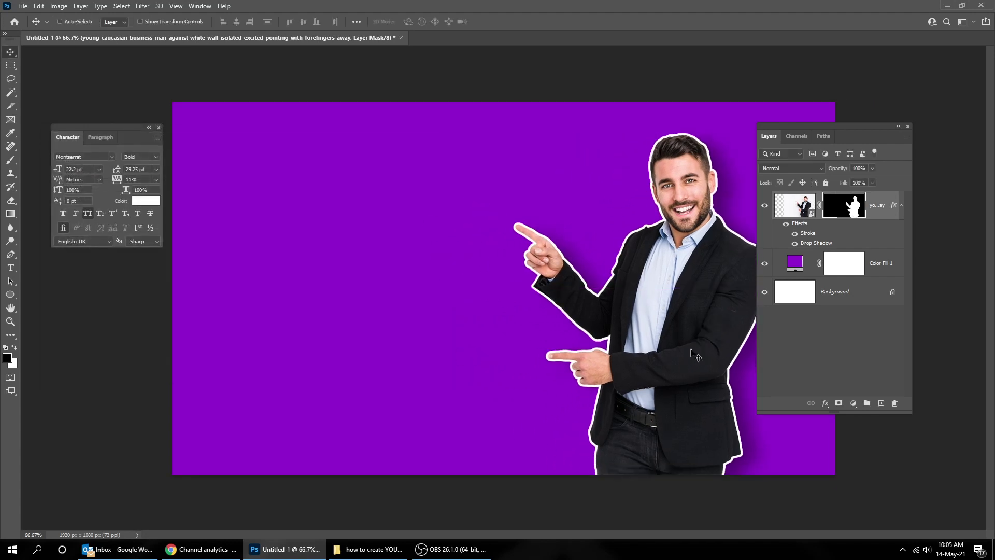
Step: Draw a wide rectangle bar across the middle of the canvas with the Rectangle tool
key(p)
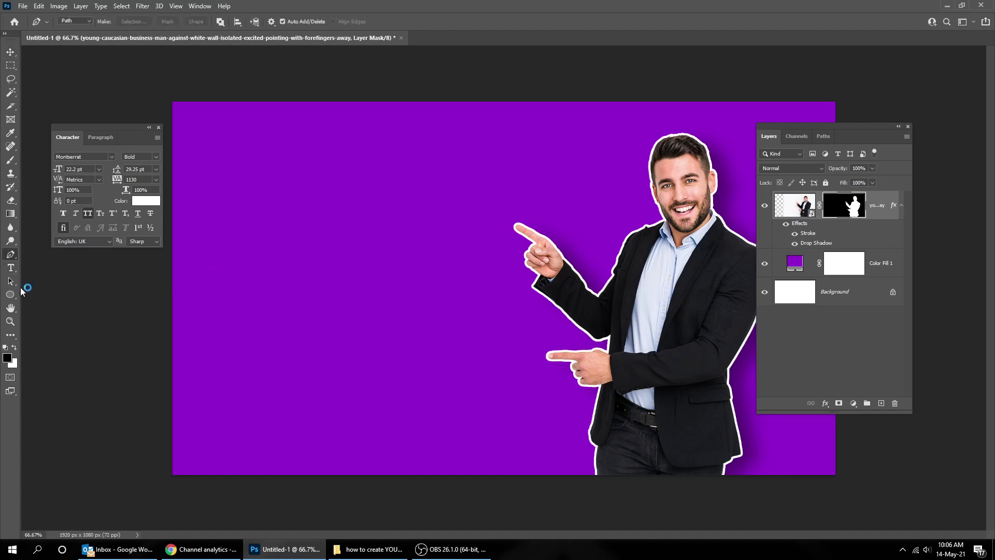
click(10, 294)
click(52, 294)
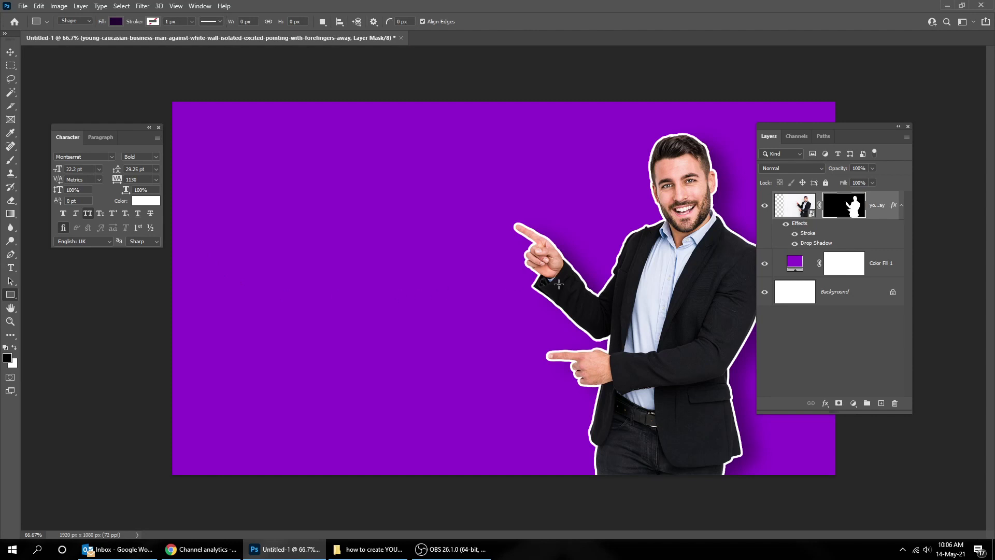
key(Tab)
key(Tab)
drag(232, 257, 752, 360)
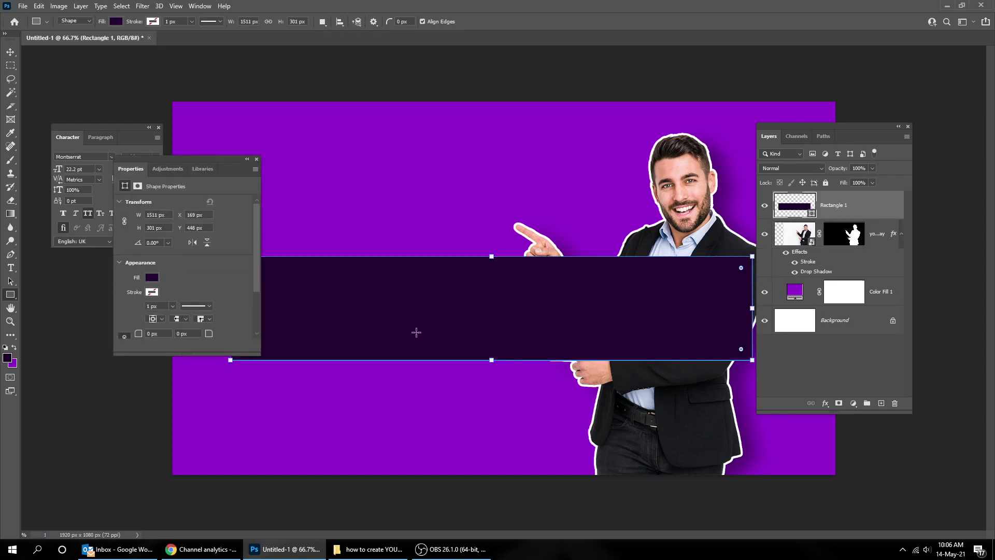
click(152, 278)
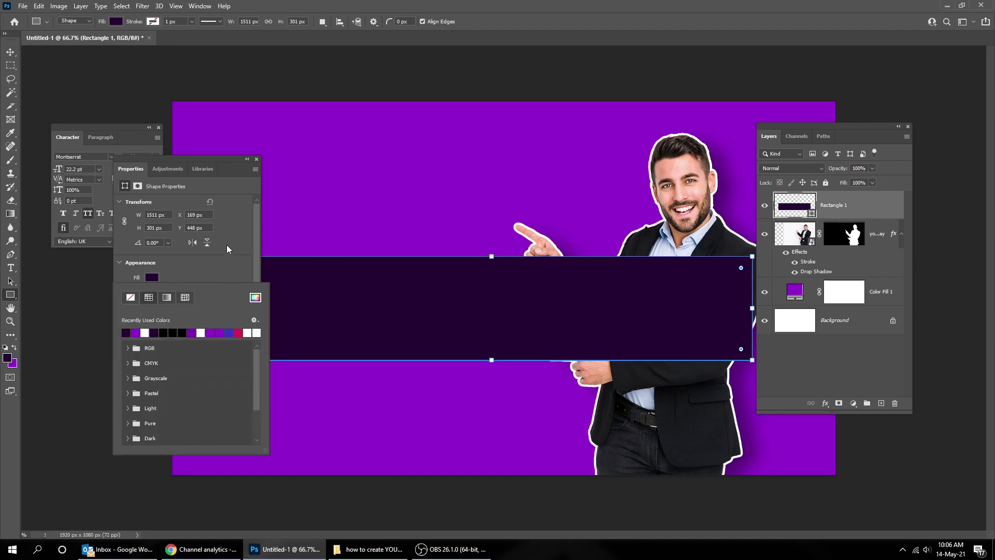
Step: Convert Rectangle 1 to a Smart Object and rotate it 30 degrees
click(257, 161)
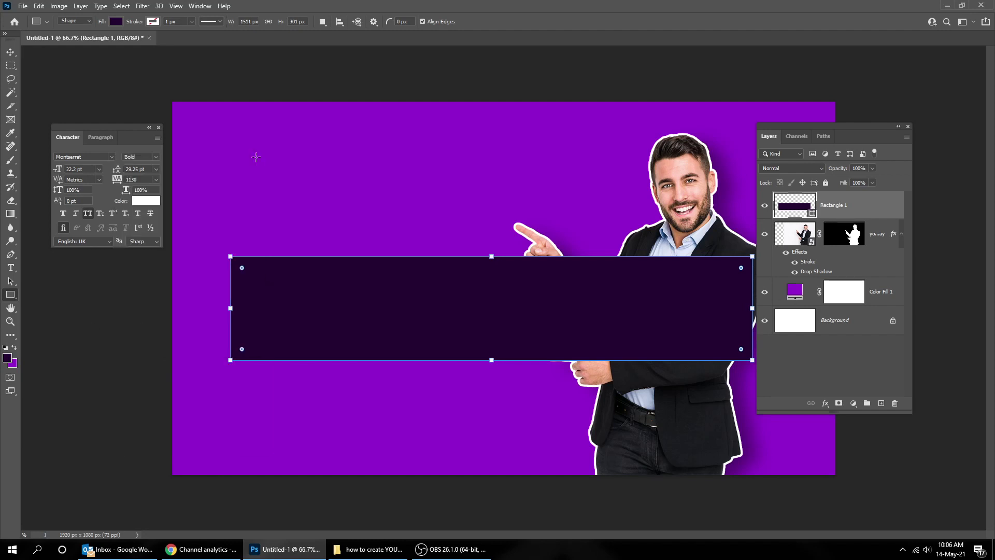
key(v)
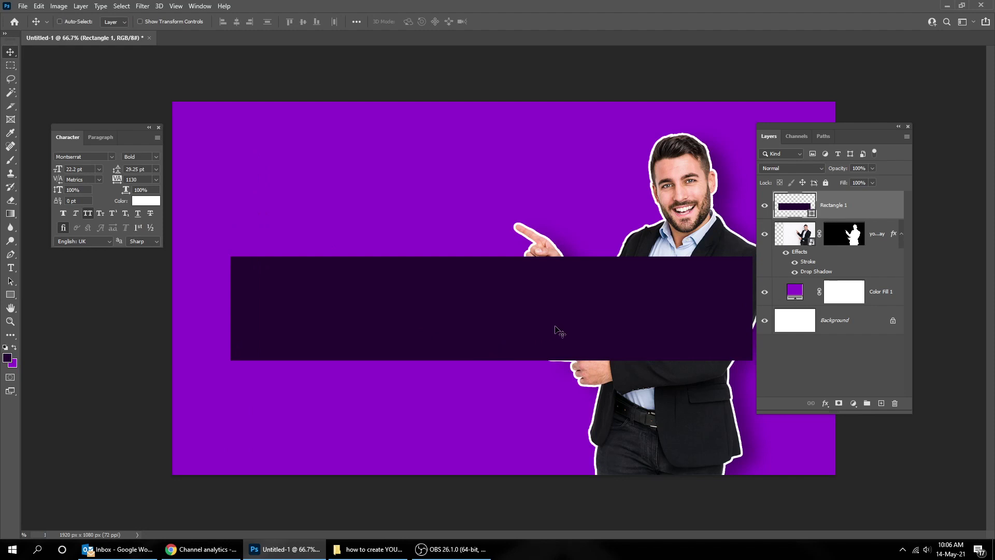
right_click(838, 207)
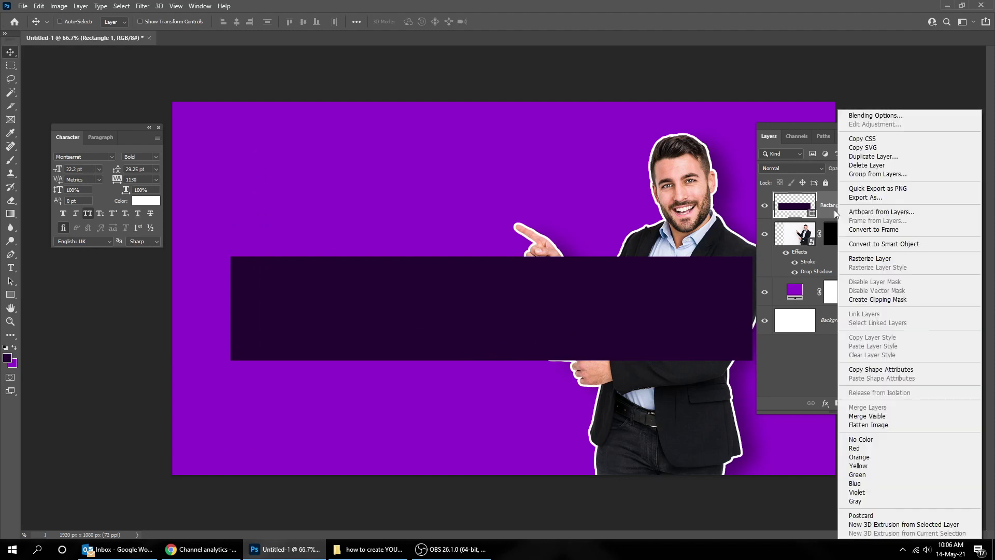
click(881, 244)
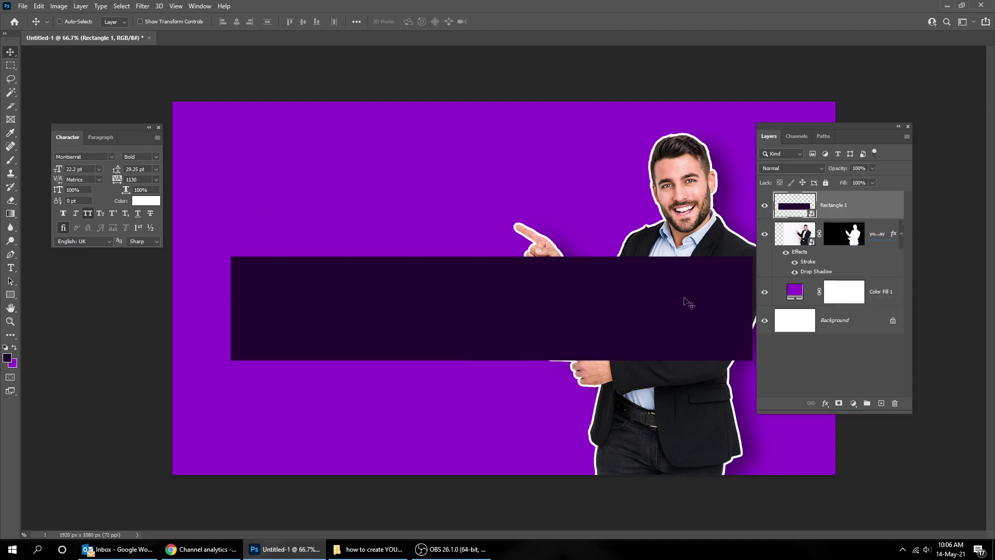
click(38, 6)
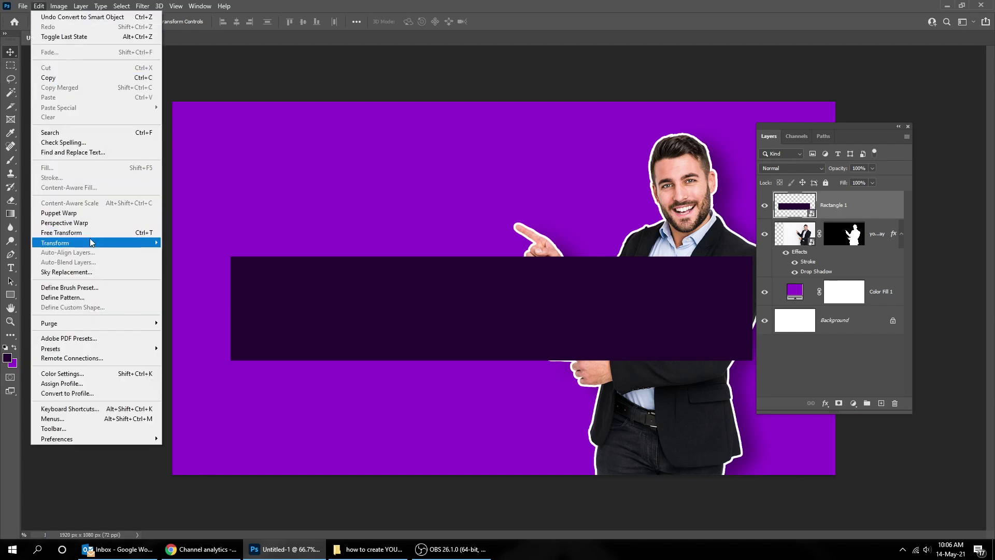
mouse_move(56, 243)
click(209, 262)
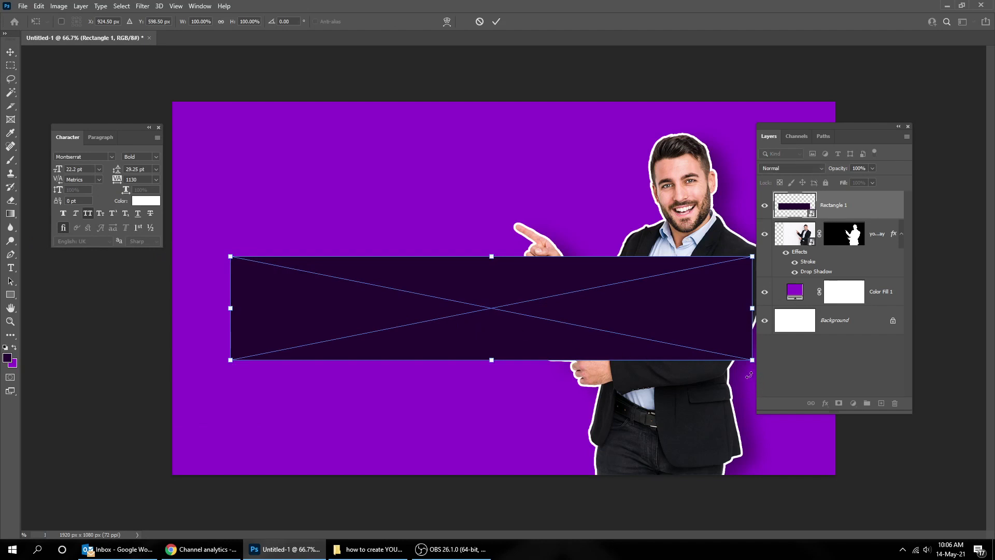
drag(749, 375, 726, 234)
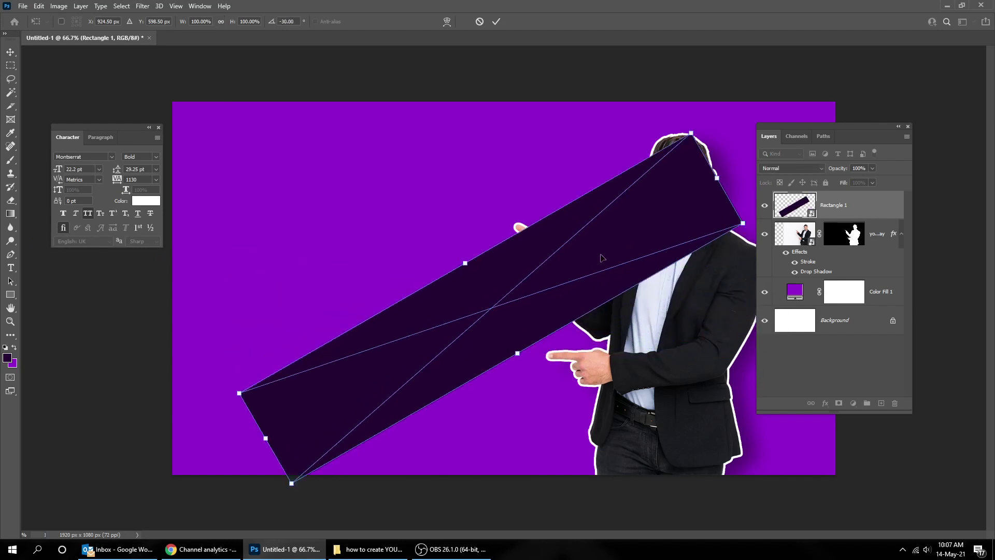
key(Return)
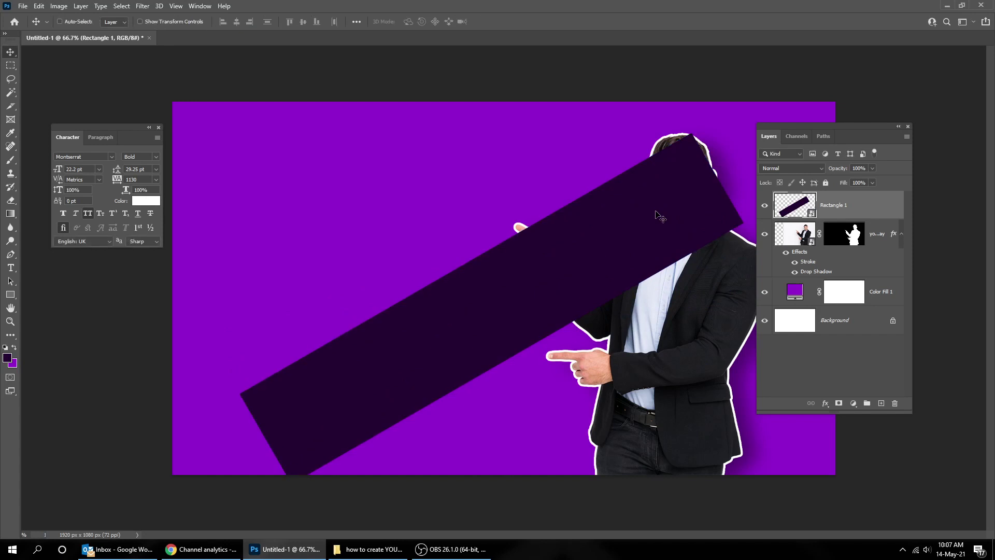
Step: Move the businessman layer above the bar and shift the diagonal bar up-right behind him
drag(871, 232, 874, 200)
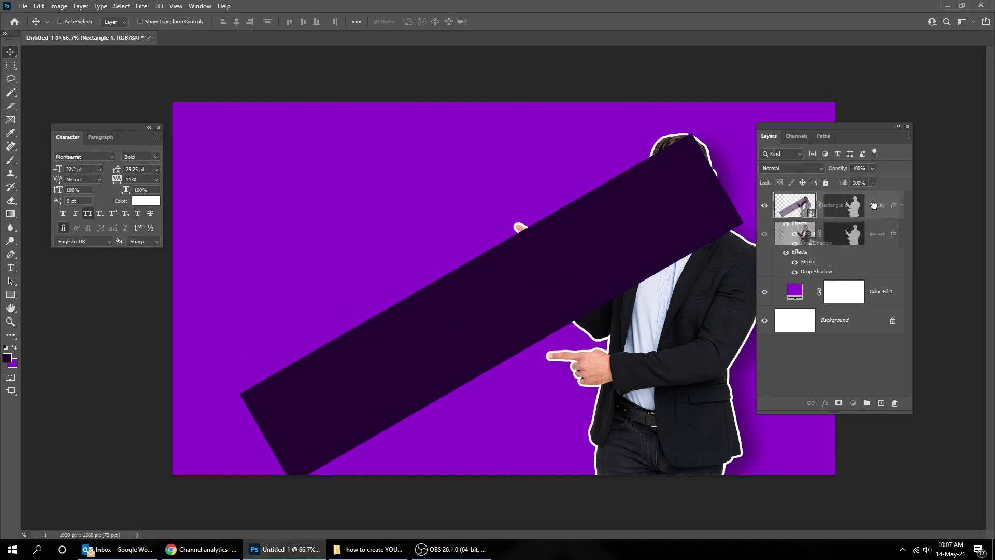
click(855, 268)
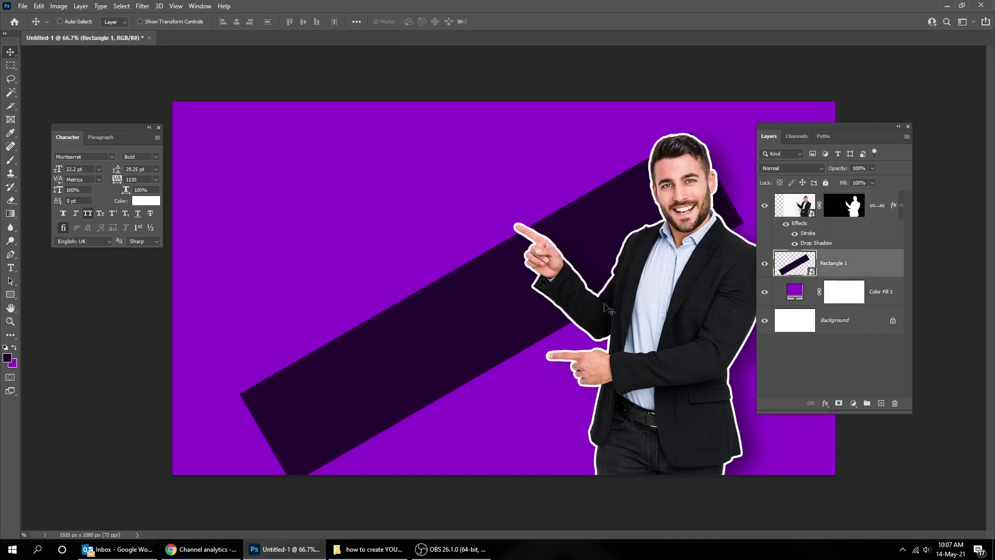
key(Tab)
mouse_move(498, 290)
mouse_down()
mouse_move(717, 222)
mouse_move(728, 208)
mouse_up()
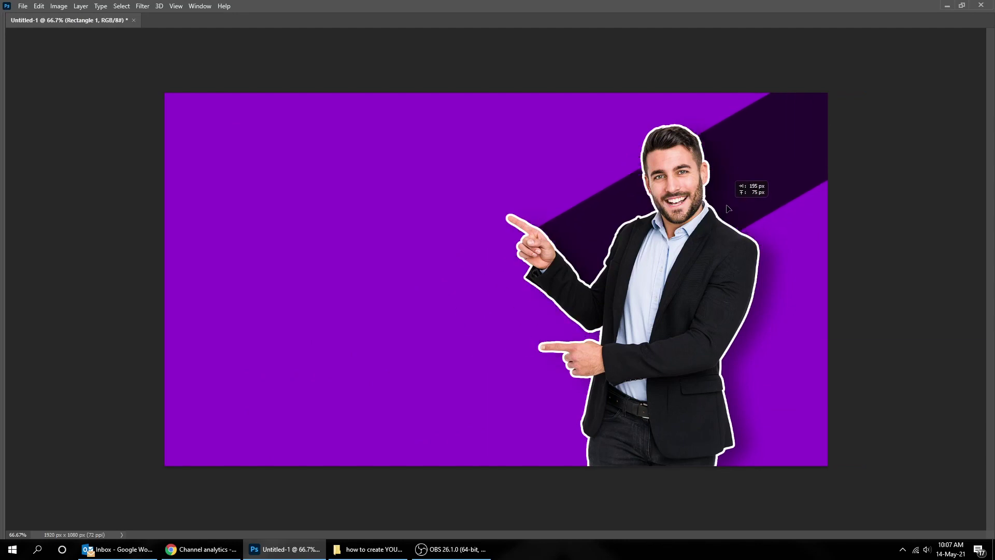
Step: Position the second diagonal dark stripe along the lower right of the canvas
mouse_move(727, 206)
mouse_down()
mouse_move(669, 381)
mouse_move(627, 406)
mouse_up()
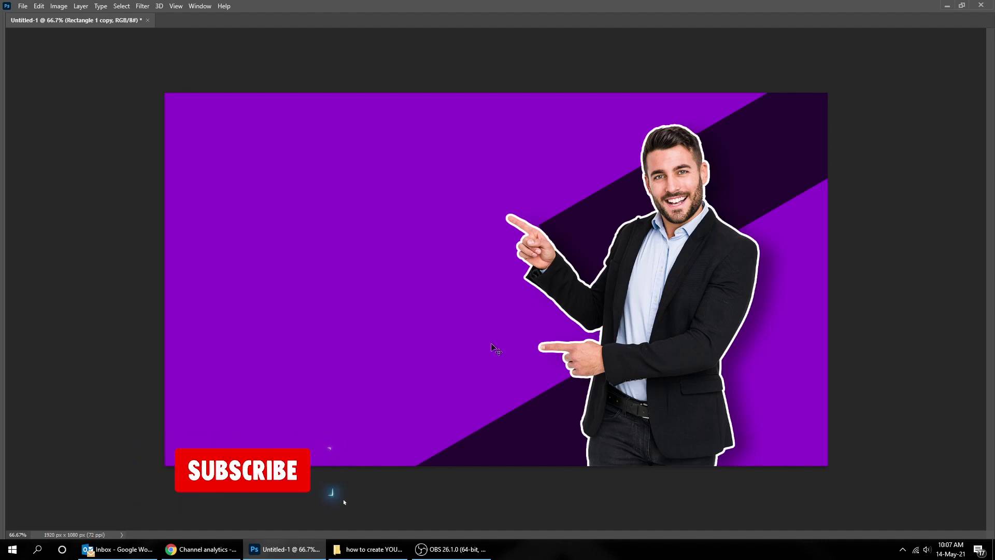
key(Tab)
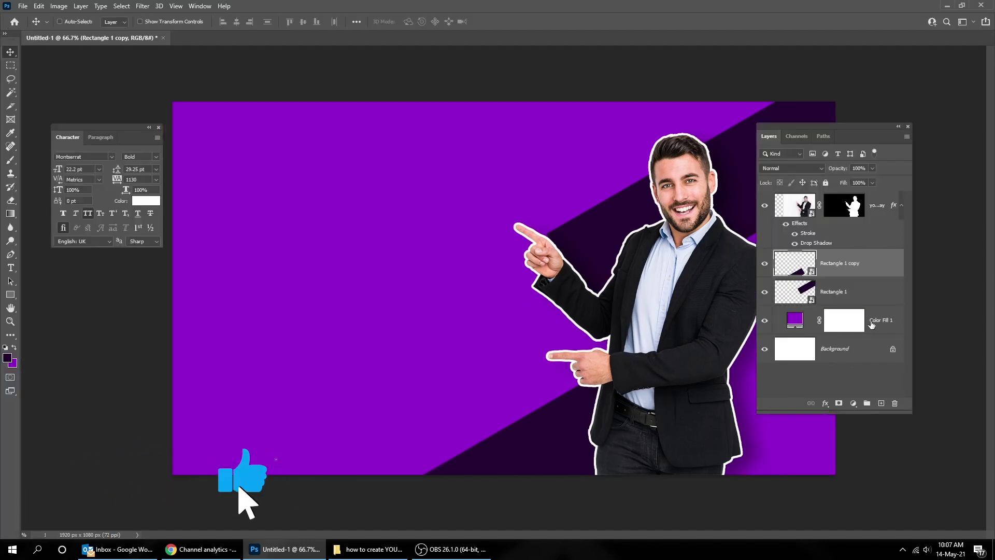
click(842, 320)
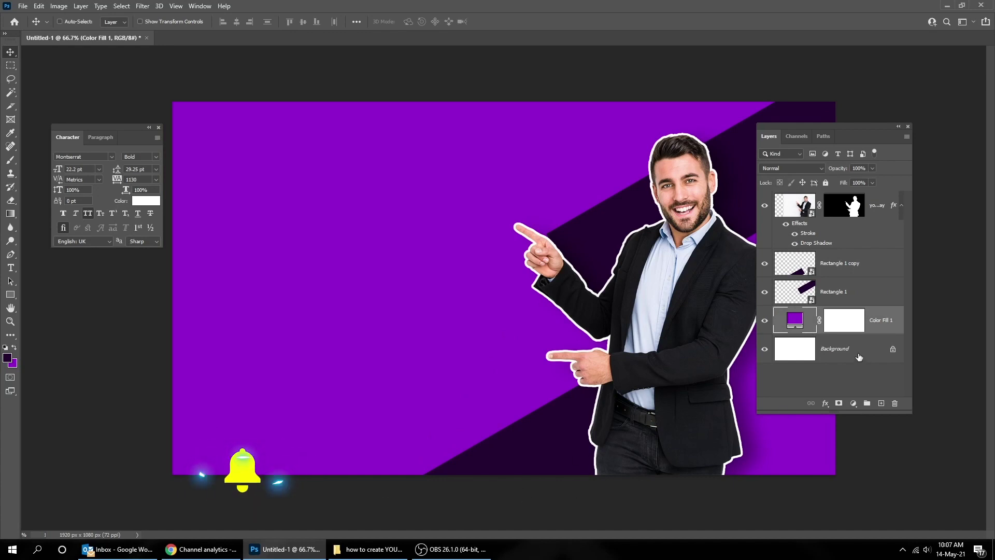
Step: Select the Background layer and drag the shutterstock photo from File Explorer into the document
key(alt+bracketleft)
click(377, 551)
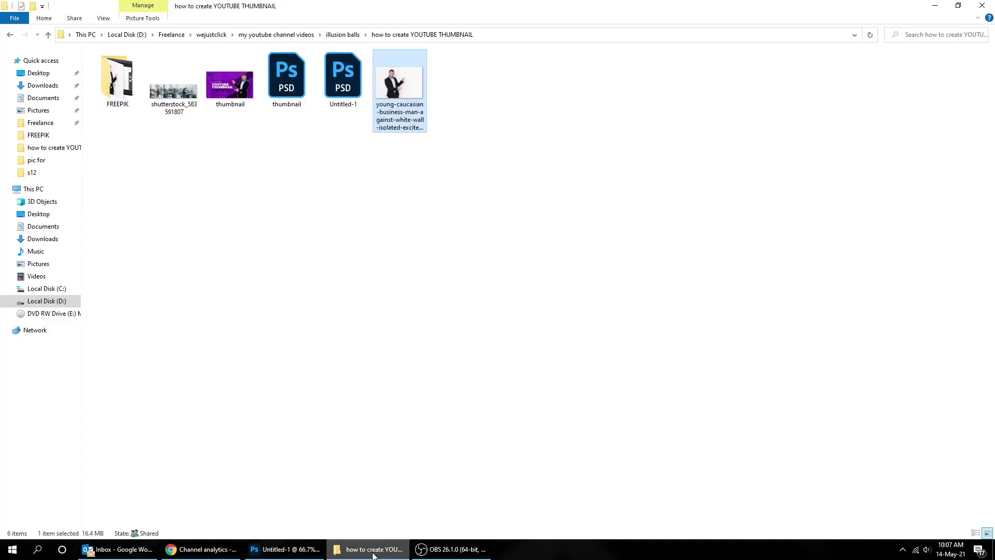
drag(179, 105, 405, 366)
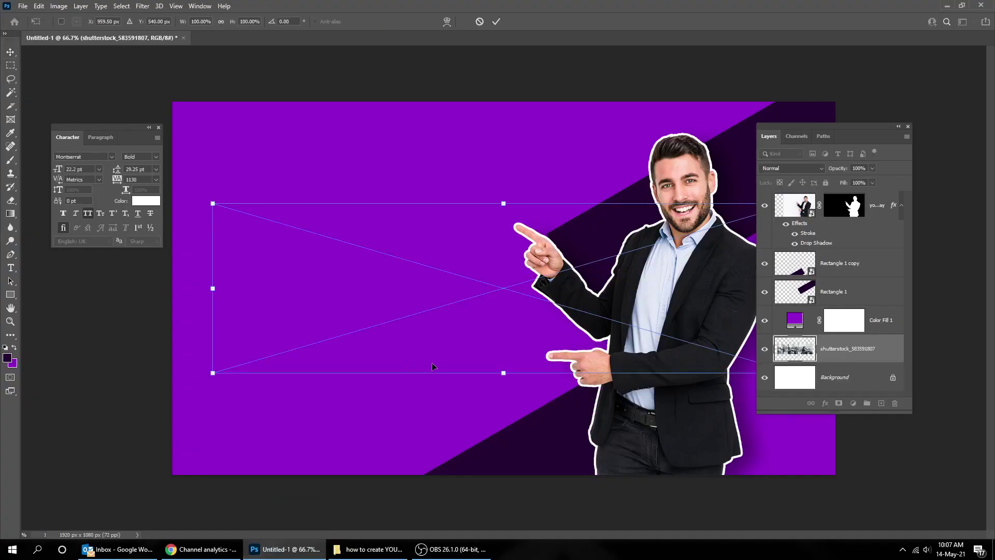
Step: Scale the office photo to cover the canvas and set Color Fill 1 opacity to 85%
key(ctrl+minus)
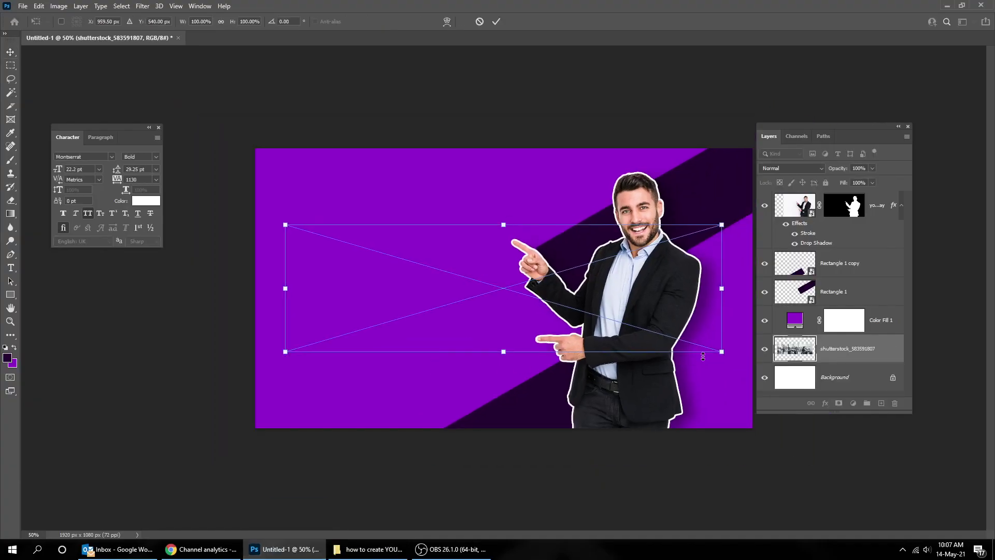
drag(722, 352, 975, 494)
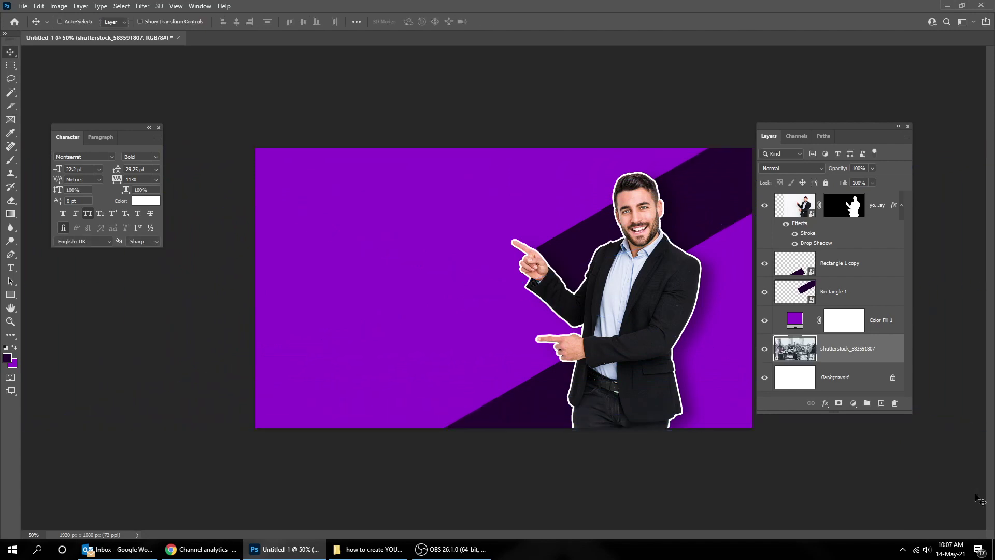
click(888, 320)
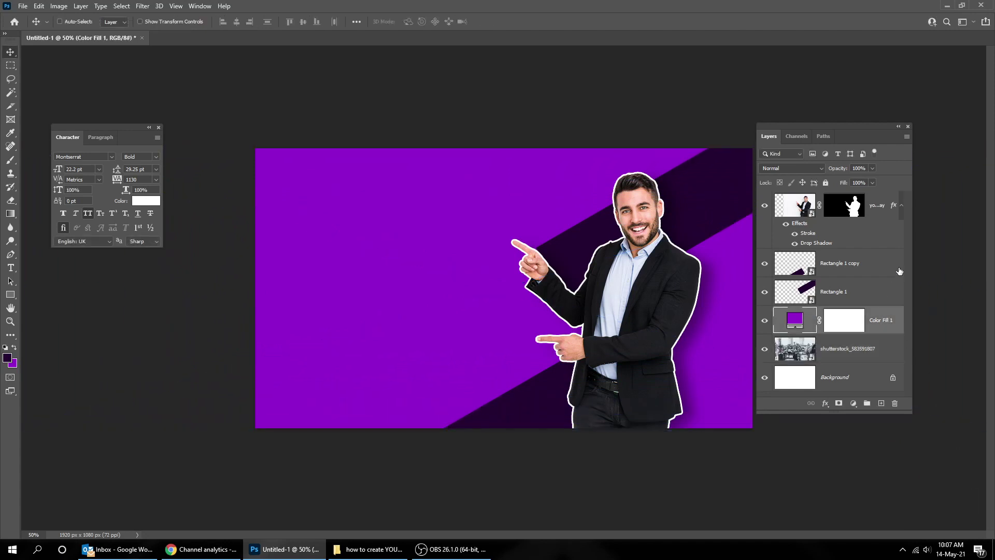
click(872, 171)
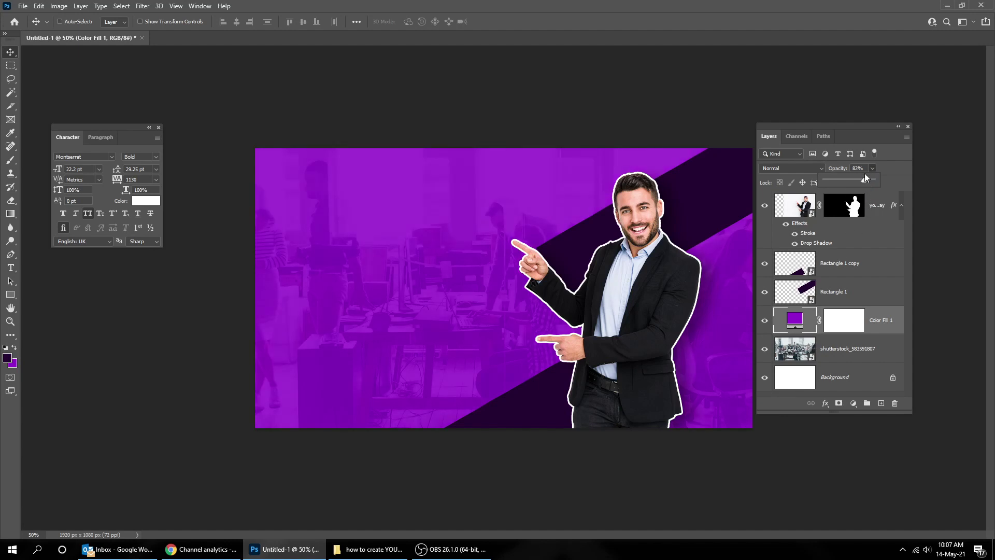
click(865, 168)
text(8)
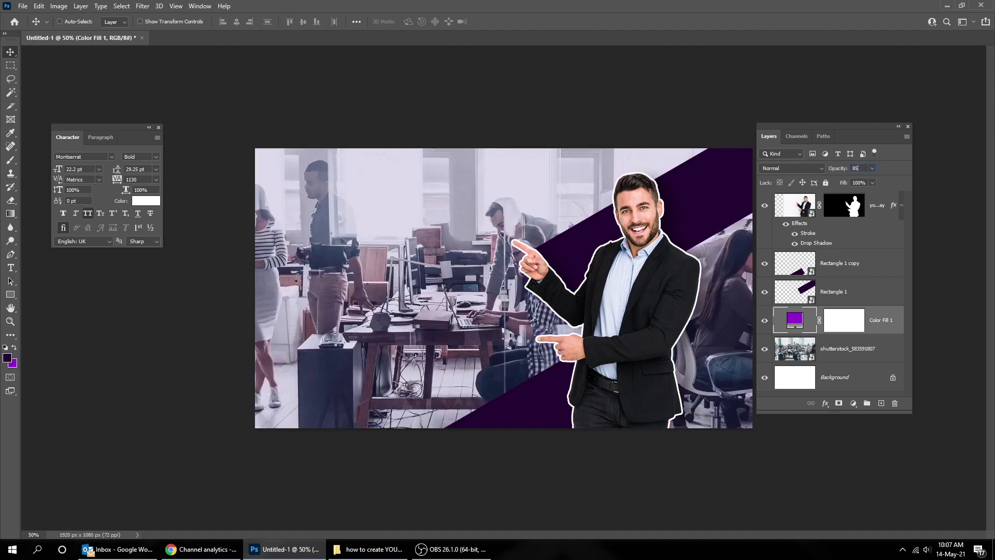
text(5)
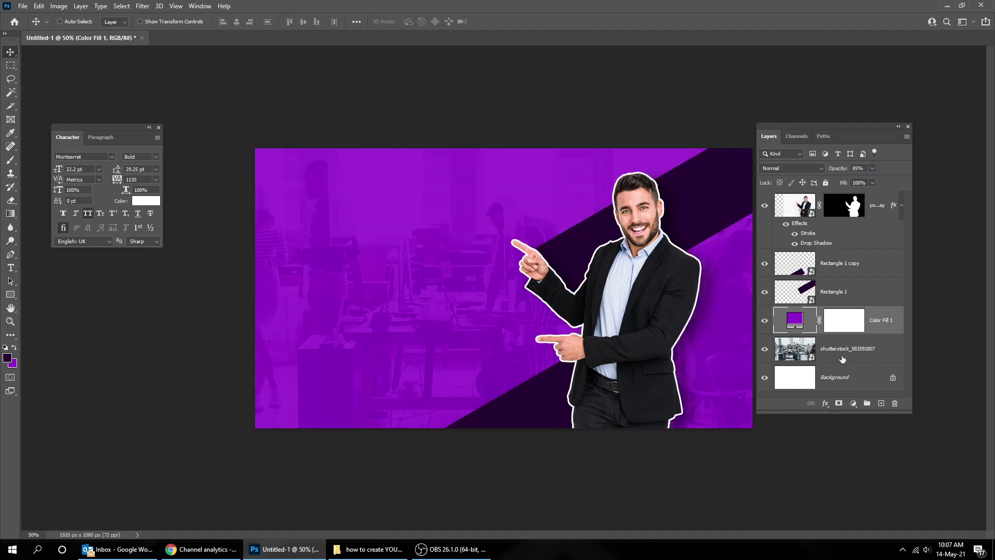
click(842, 358)
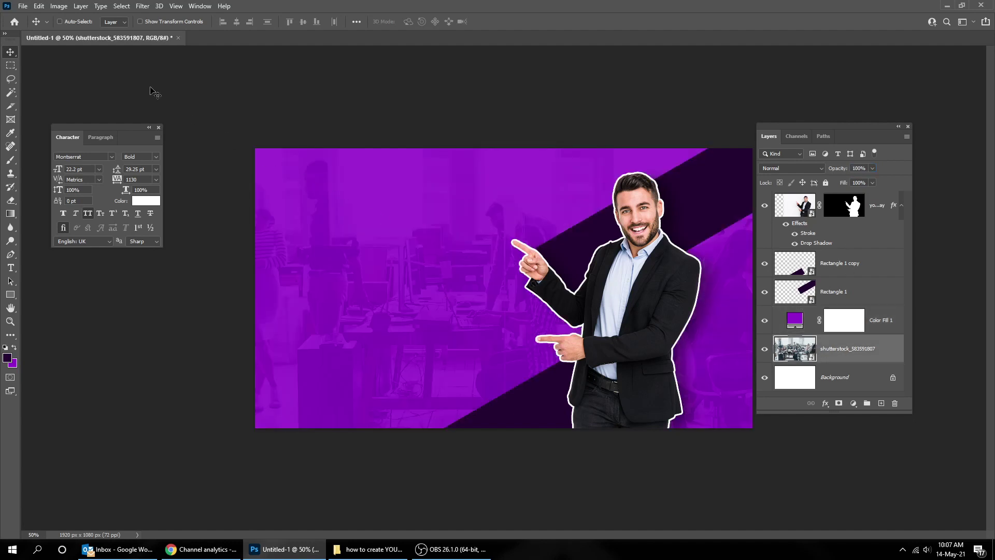
Step: Apply a Gaussian Blur with a 10-pixel radius to the office stock photo
click(141, 6)
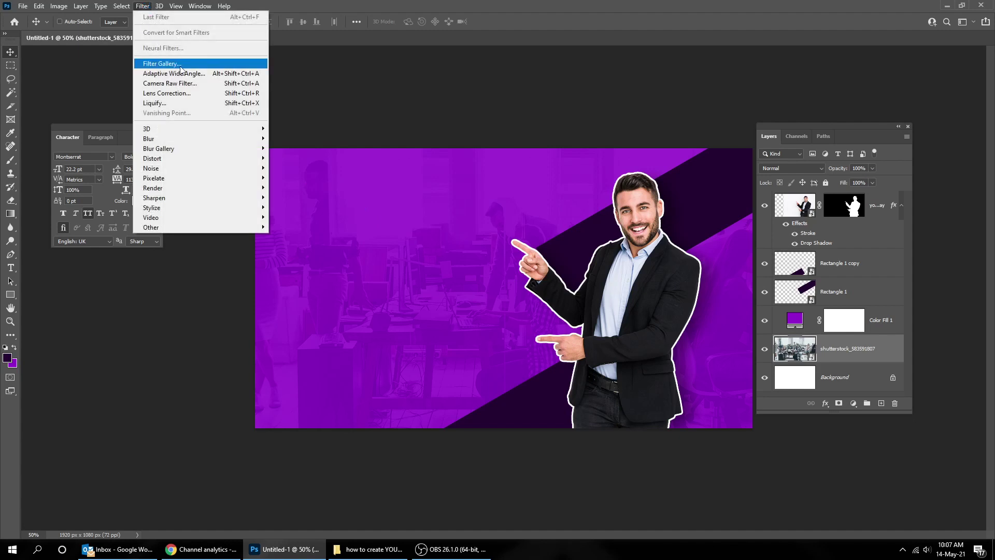
mouse_move(199, 139)
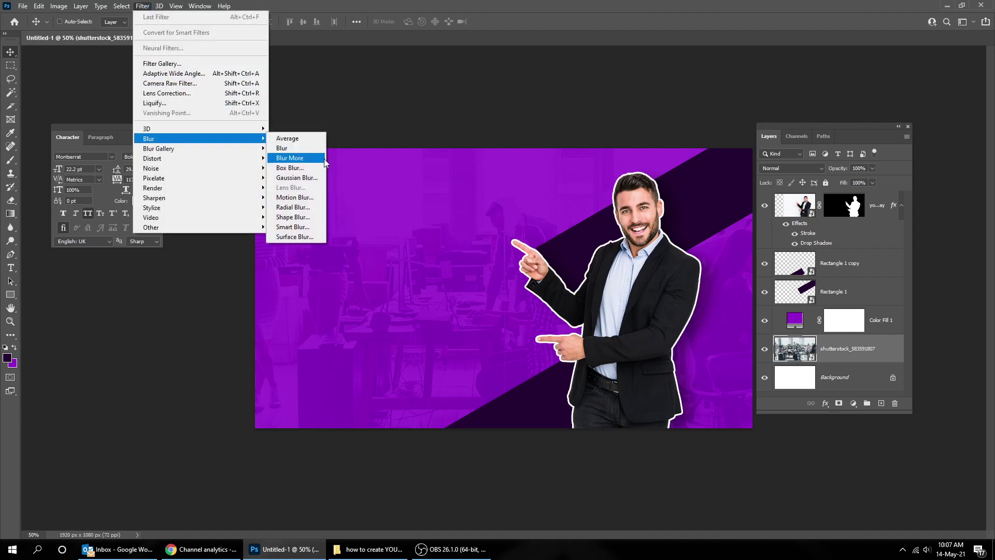
click(315, 180)
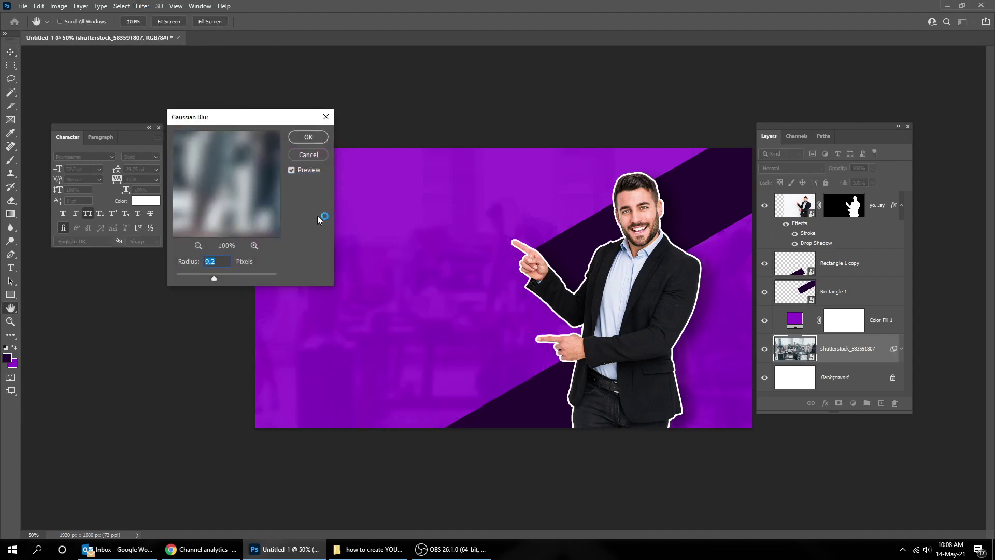
double_click(221, 264)
click(320, 139)
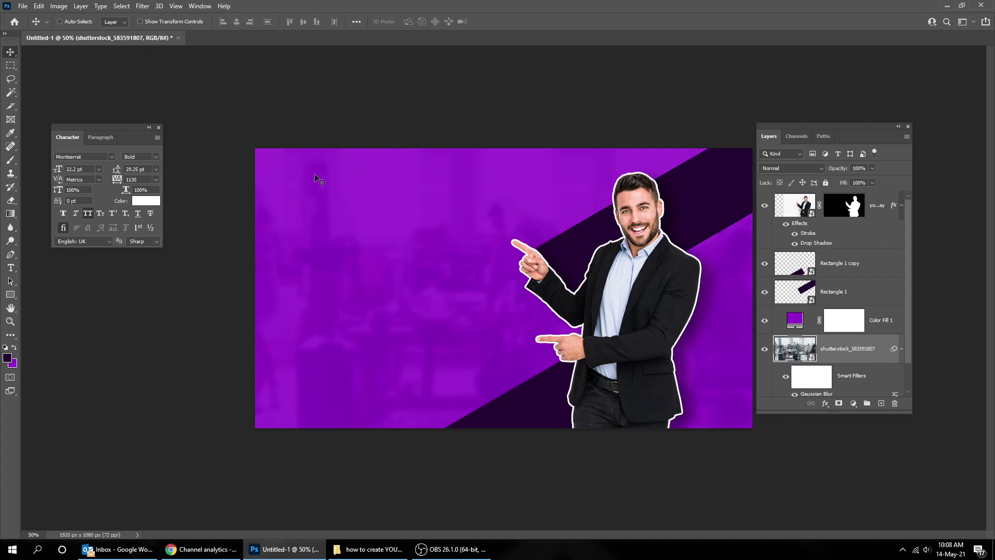
Step: Set the Type tool font to Montserrat Black
key(t)
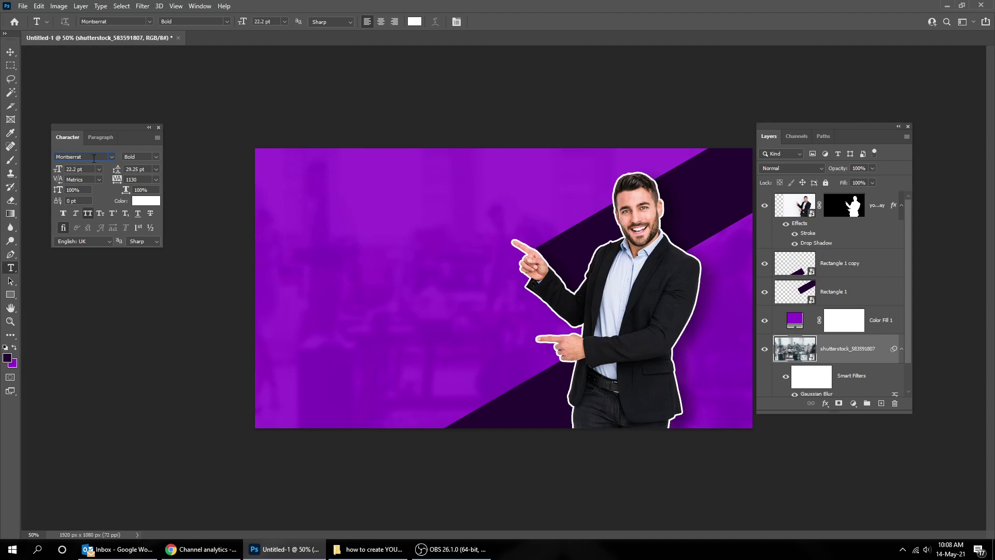
drag(94, 157, 42, 154)
text(montserra)
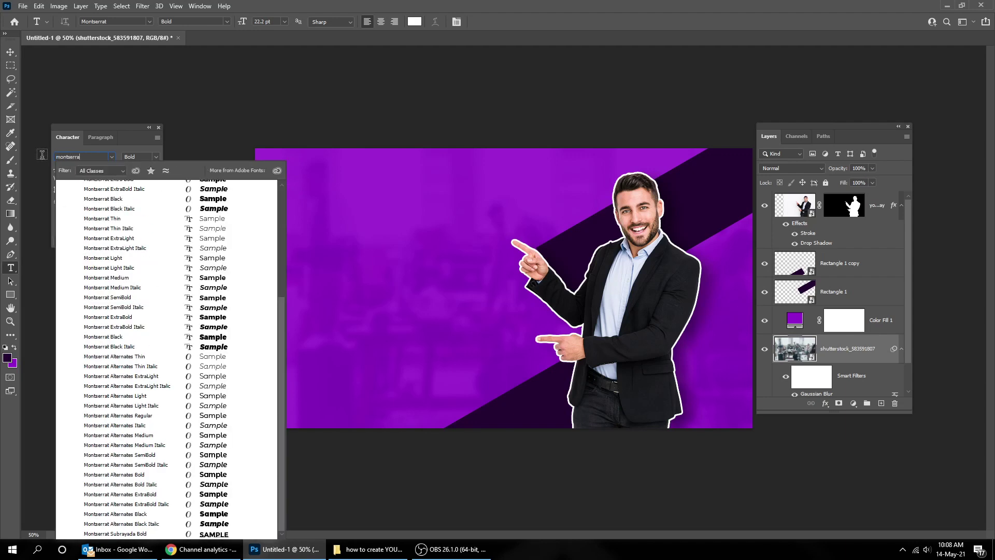
click(154, 342)
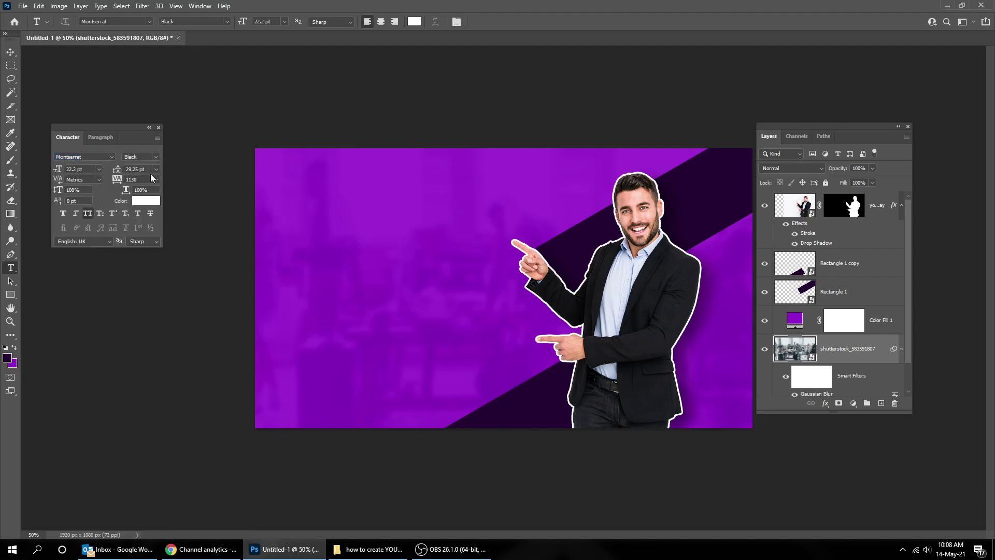
Step: Type the YOUTUBE THUMBNAIL title, move it above Color Fill 1, and set tracking to 0
click(339, 291)
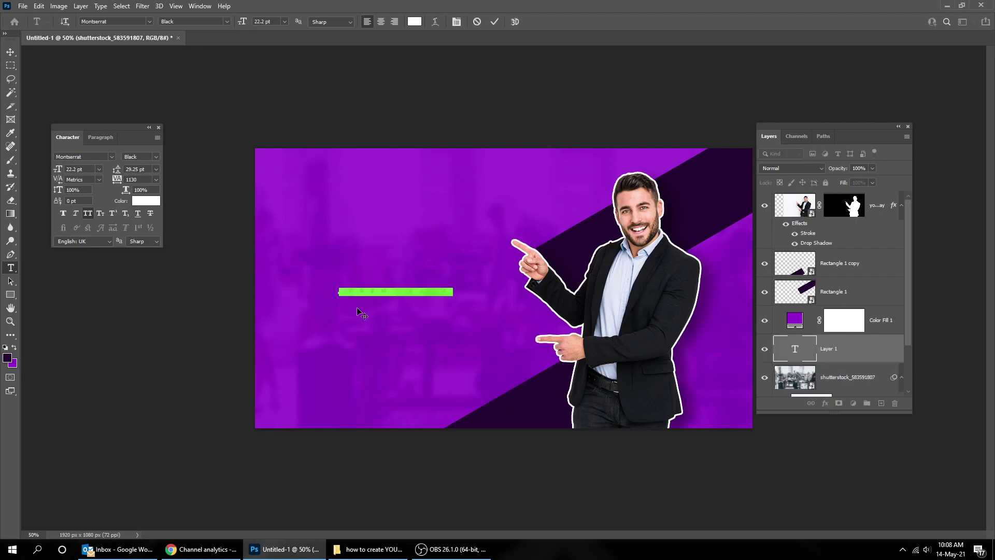
key(BackSpace)
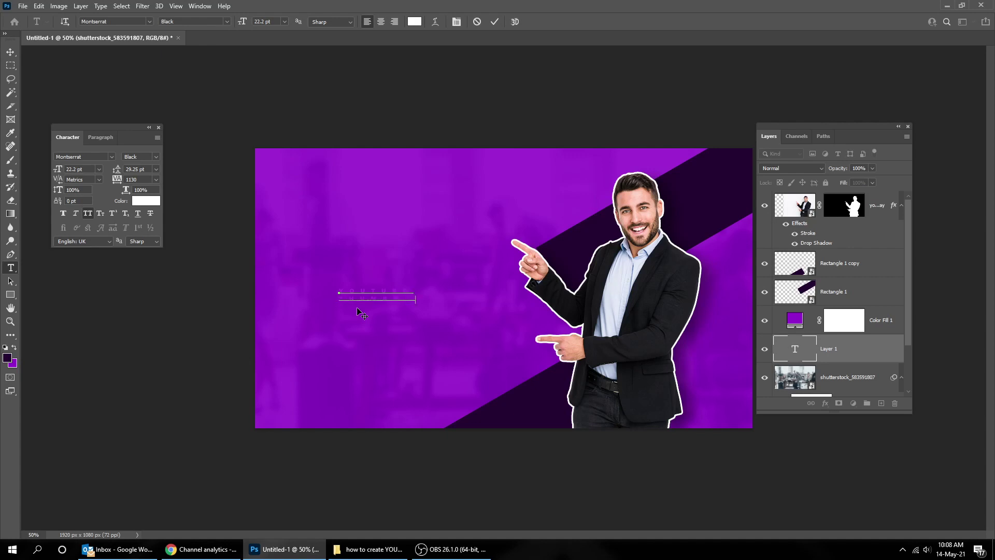
click(358, 311)
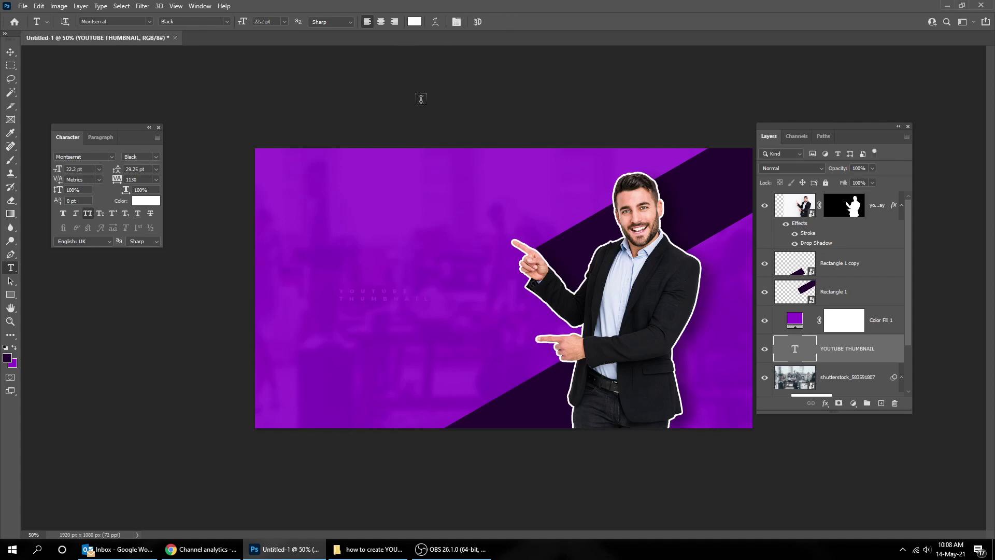
drag(858, 358, 856, 308)
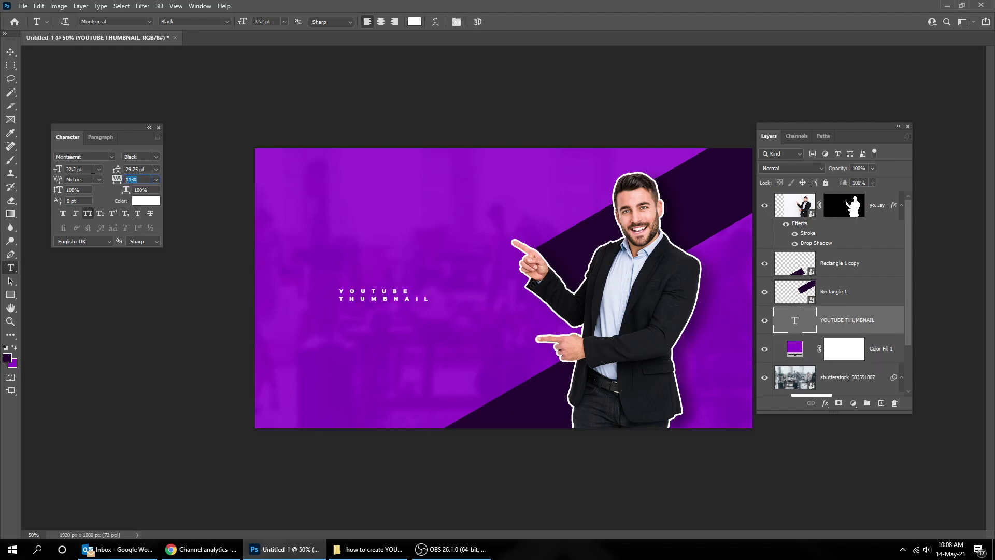
text(0)
key(Return)
Step: Scale the title up about four times and move it up-left
key(ctrl+t)
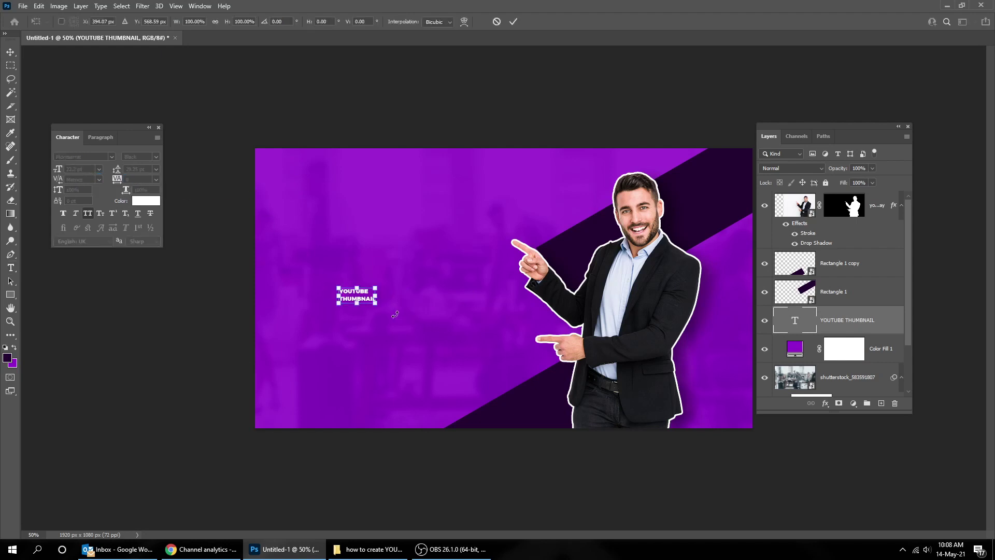
drag(380, 306, 487, 352)
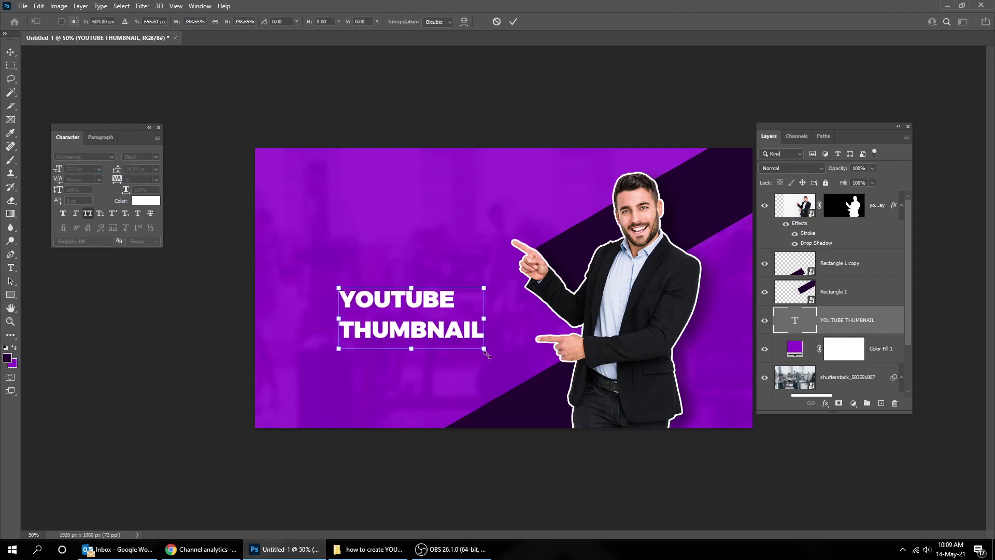
key(Return)
drag(461, 342, 453, 334)
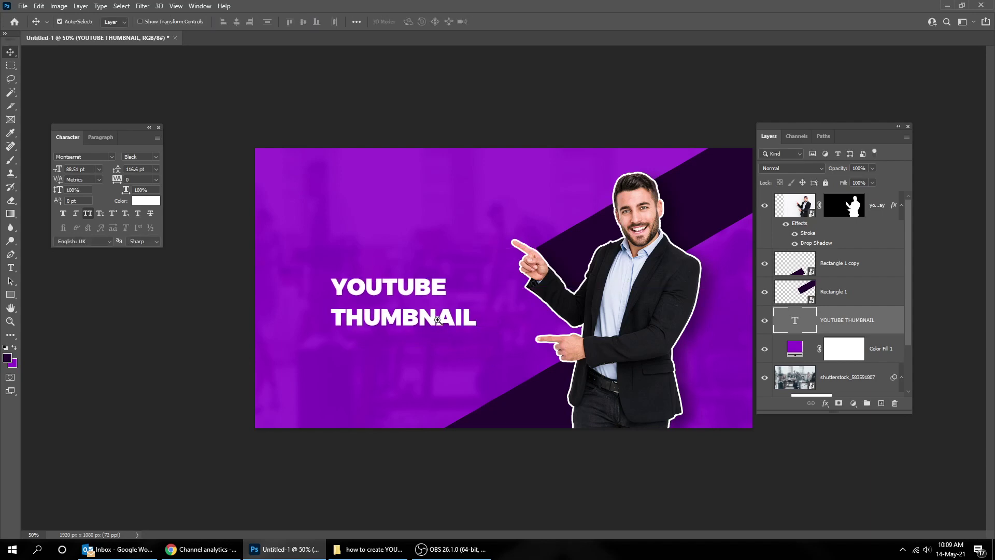
key(ctrl+plus)
key(ctrl+plus)
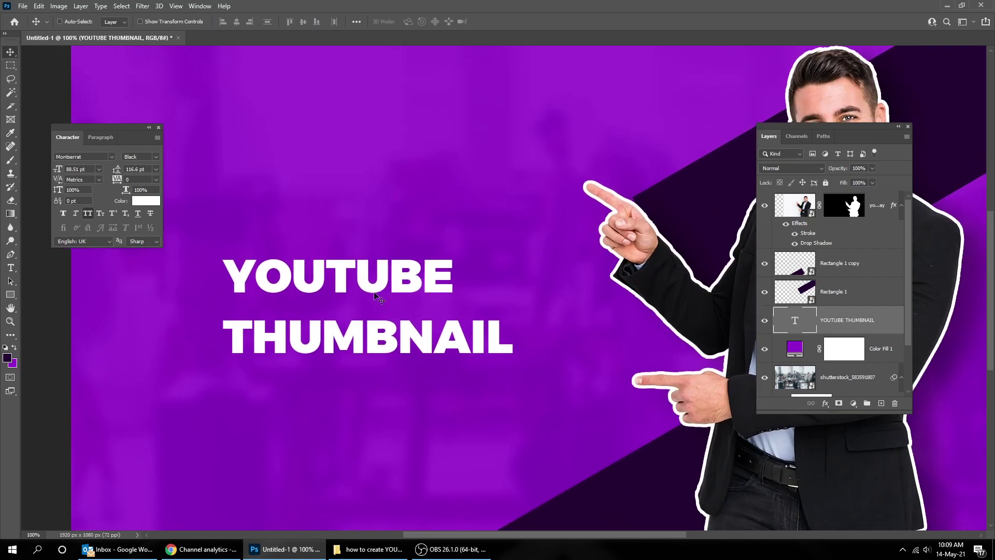
Step: Tighten the title's line spacing, trying 90 and 80 before settling on 75 pt
click(135, 169)
text(90)
key(Return)
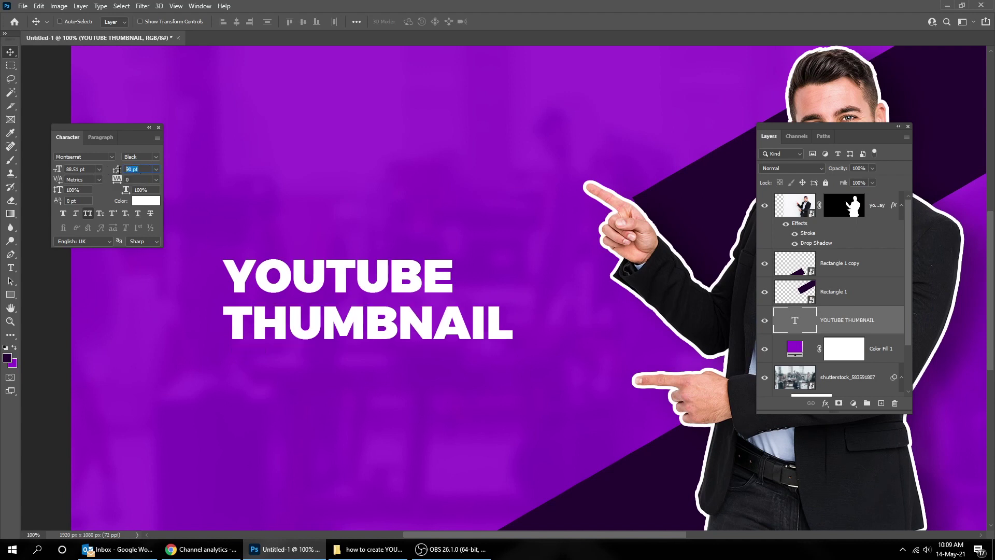
text(80)
key(Return)
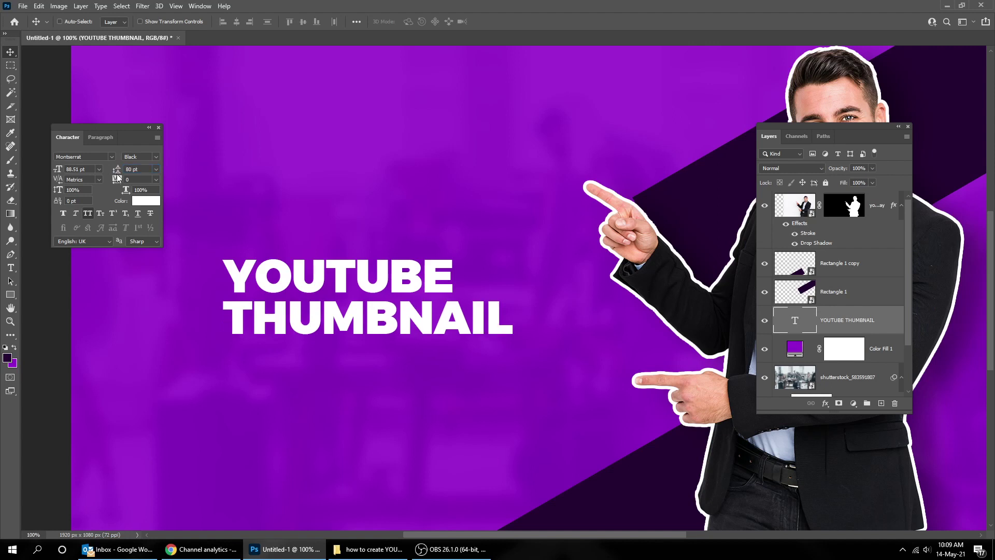
text(75)
key(Return)
Step: Enlarge the title slightly, set tracking to -10, and fine-tune its position
drag(500, 343, 457, 366)
key(ctrl+t)
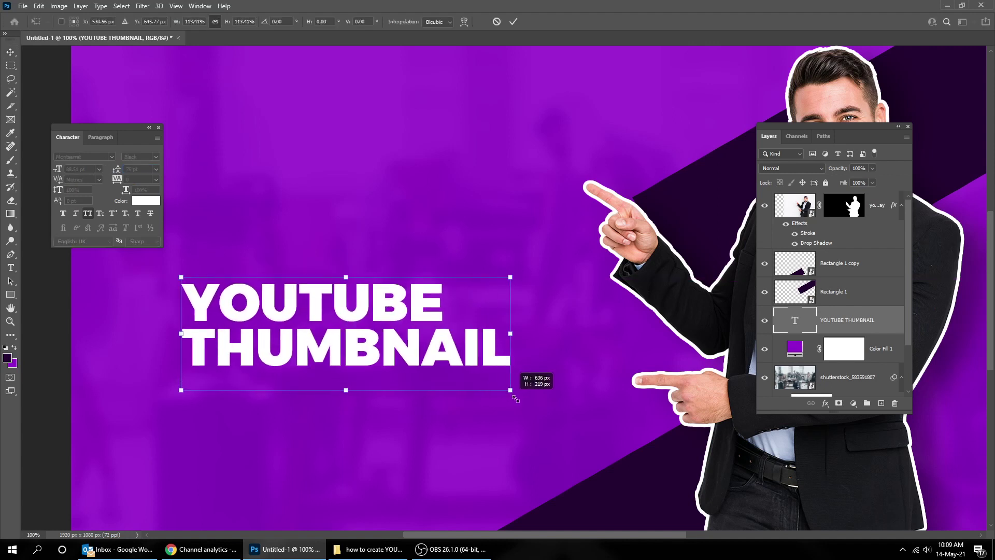
drag(473, 378, 525, 394)
key(Return)
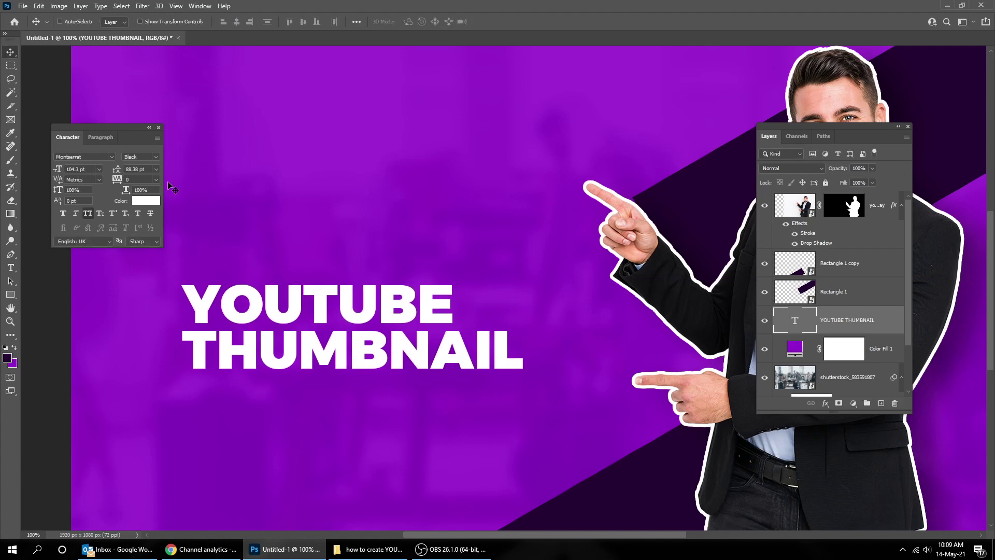
text(10)
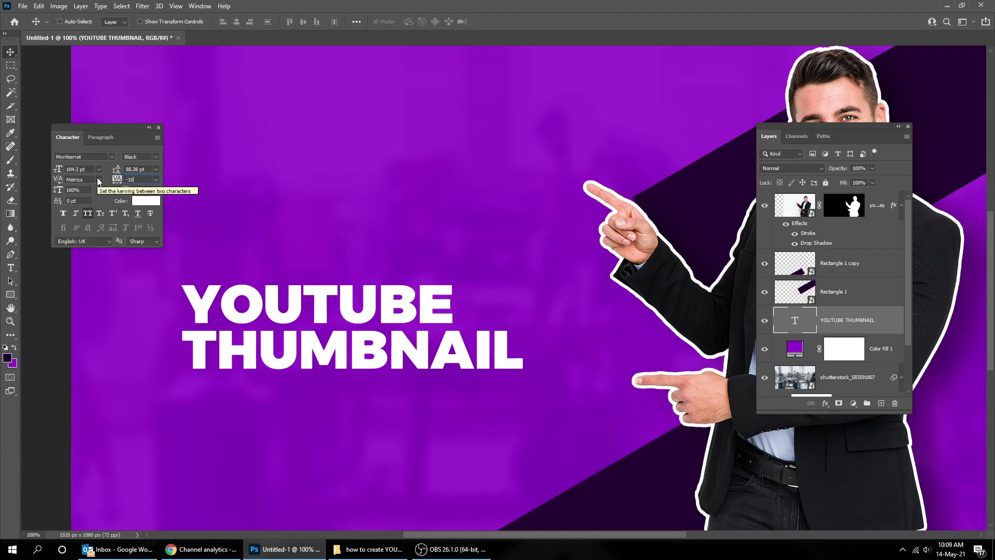
key(Return)
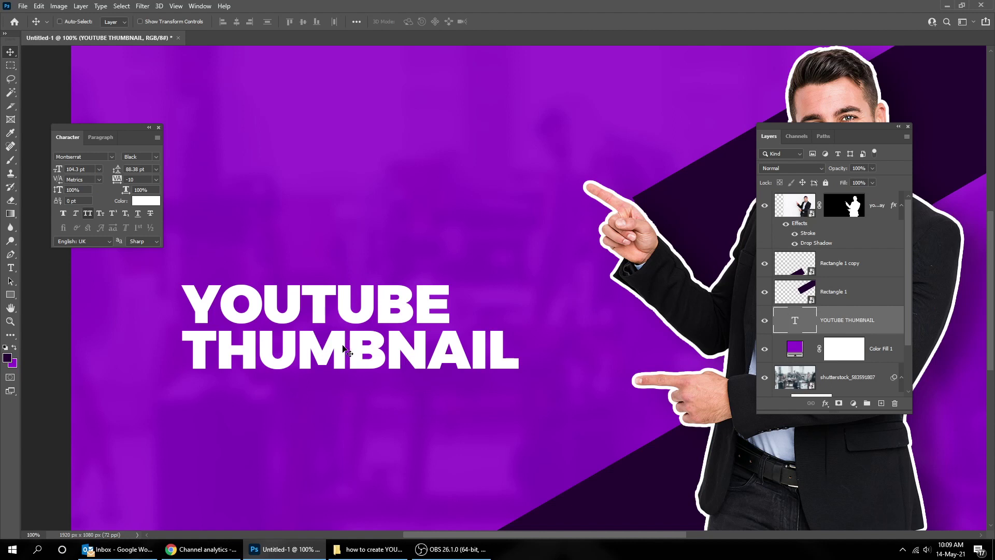
drag(342, 339, 348, 344)
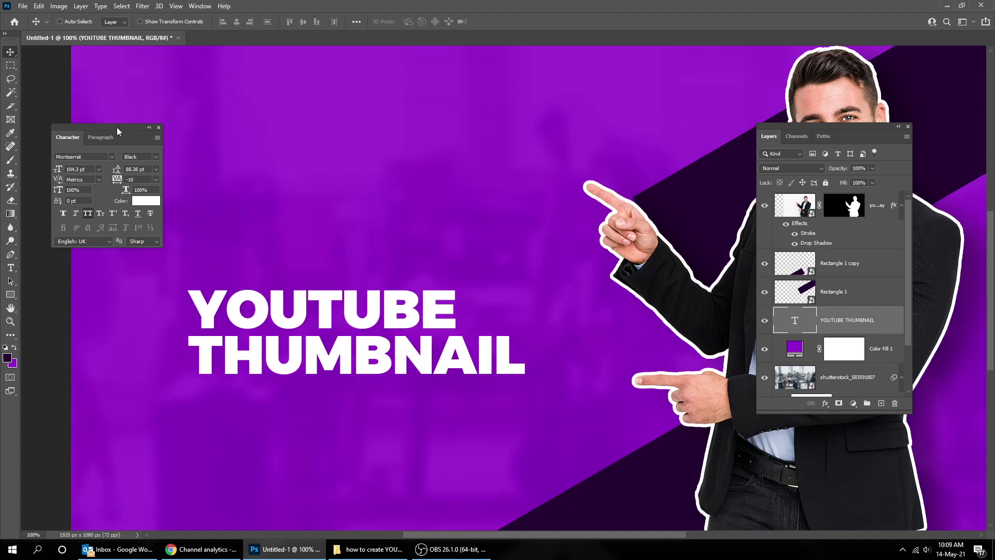
drag(125, 130, 451, 87)
Step: Add a text layer reading HOW TO DESIGN SIMPLE above the title
key(t)
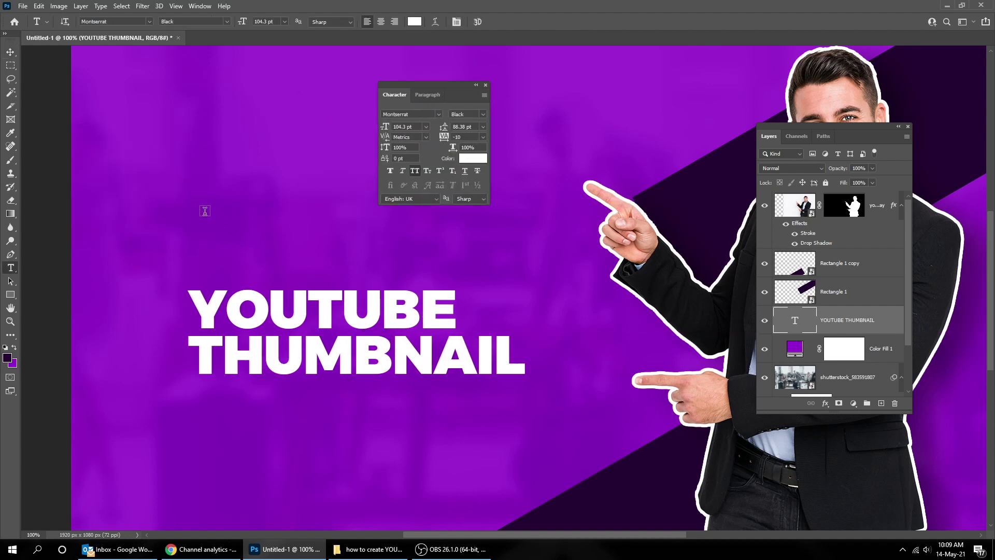
click(205, 211)
click(211, 210)
text(HOW)
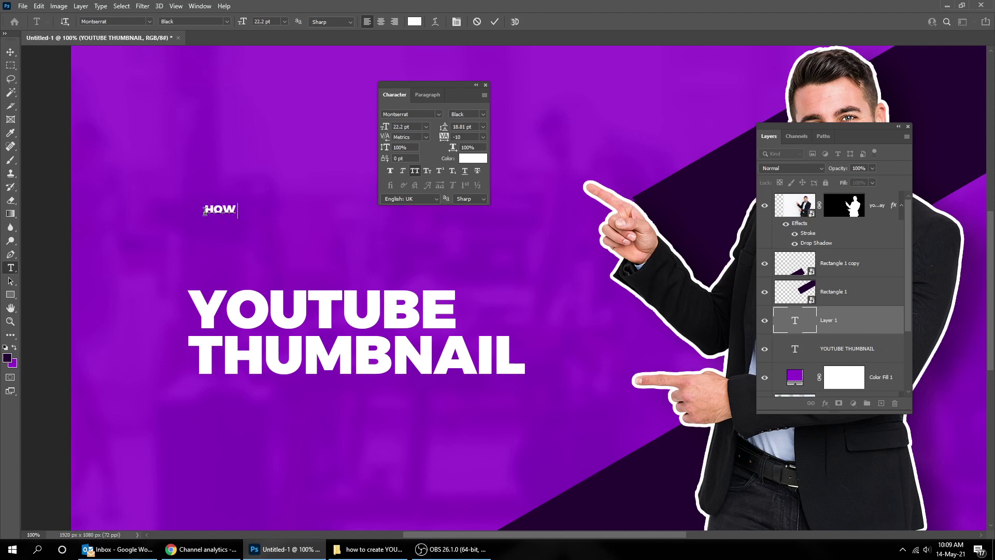
text( TO DESIGN)
text( SIM)
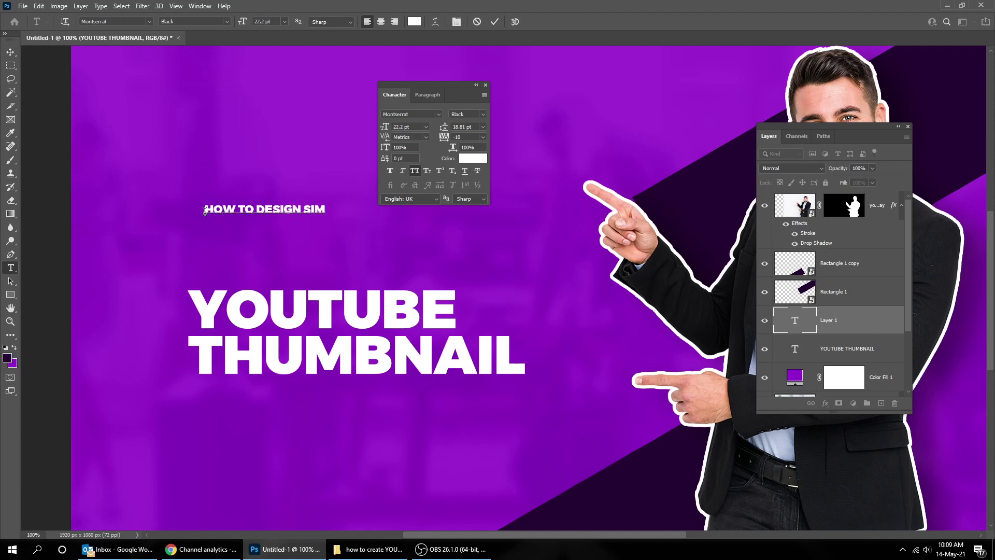
text(PLE)
key(ctrl+Return)
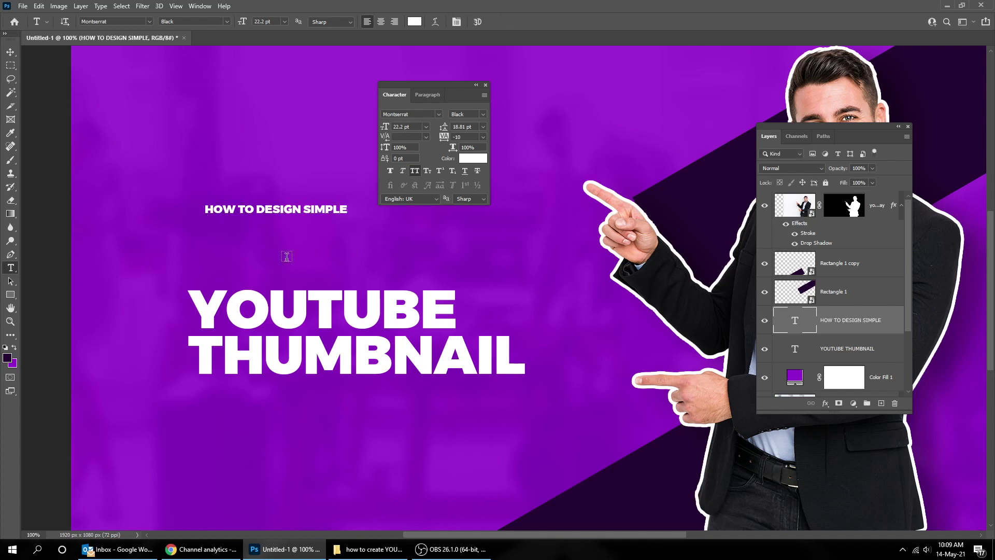
Step: Change the subtitle's font weight to SemiBold
click(483, 115)
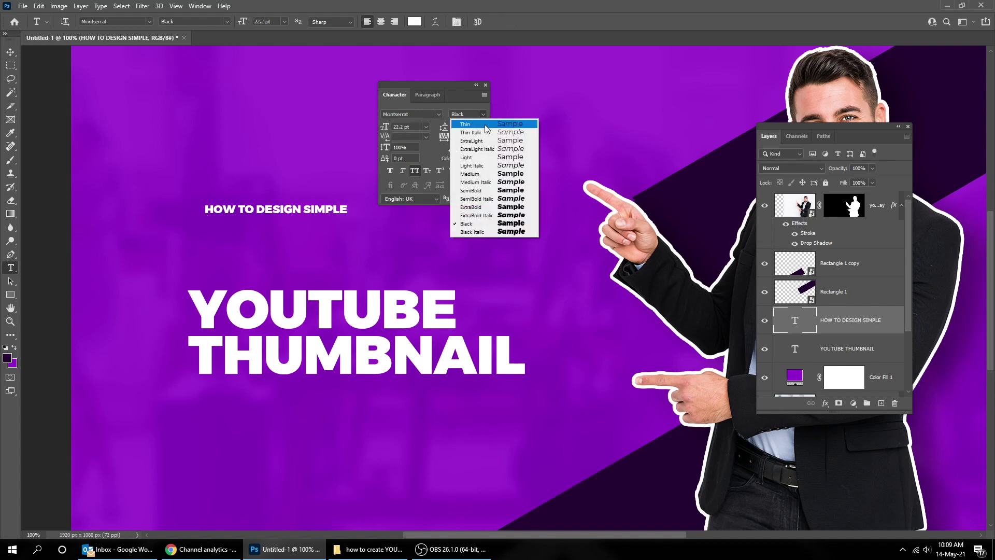
click(483, 157)
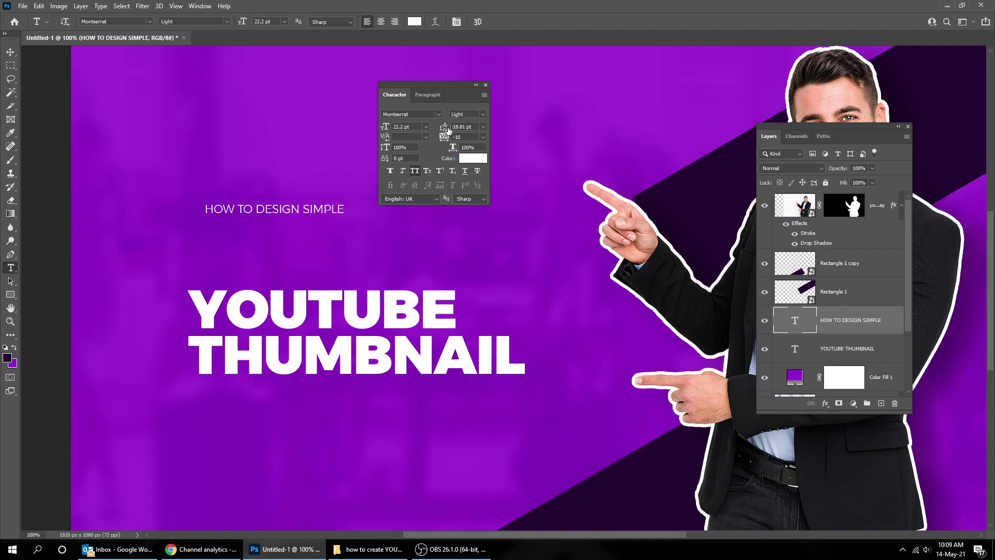
click(483, 114)
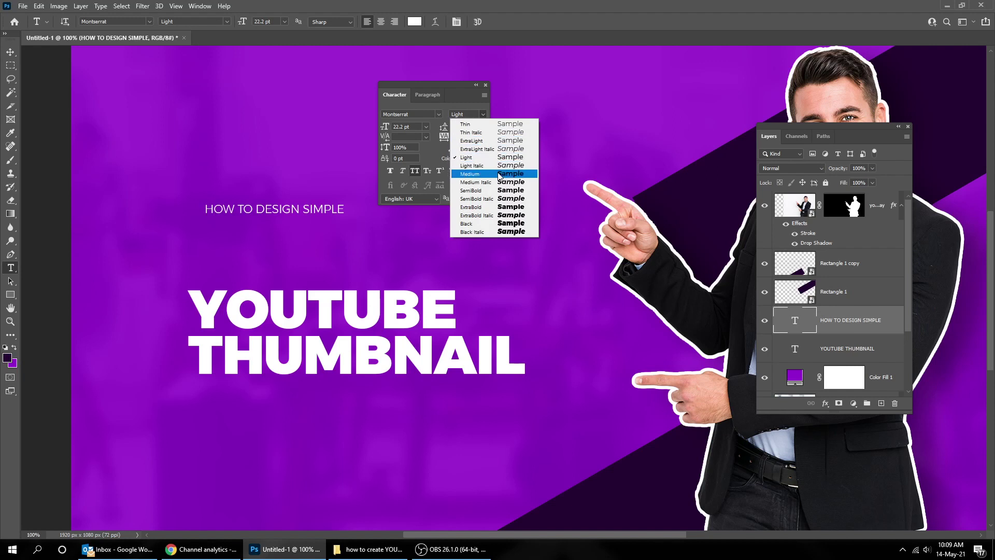
click(499, 191)
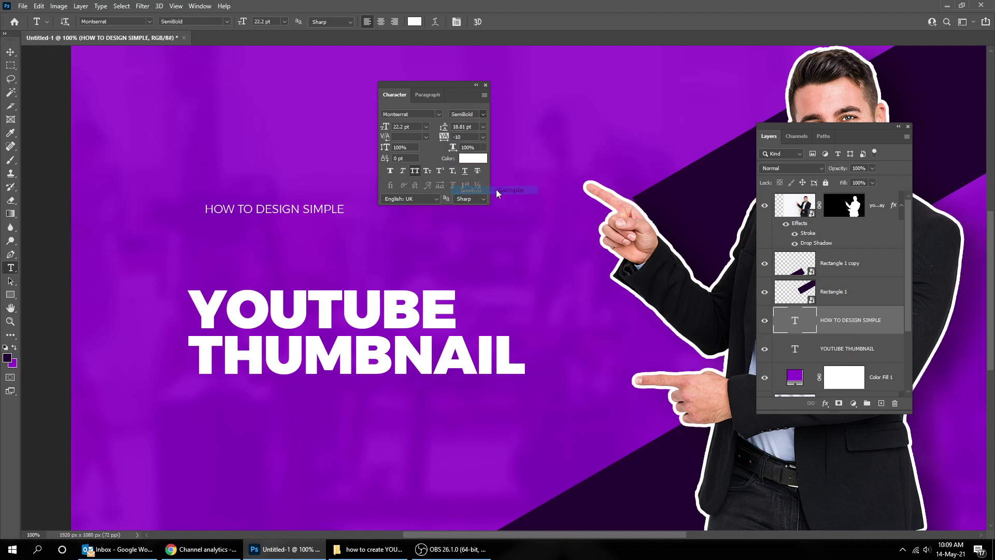
Step: Resize the subtitle, reset its tracking, align it above the title, then select both layers
click(11, 51)
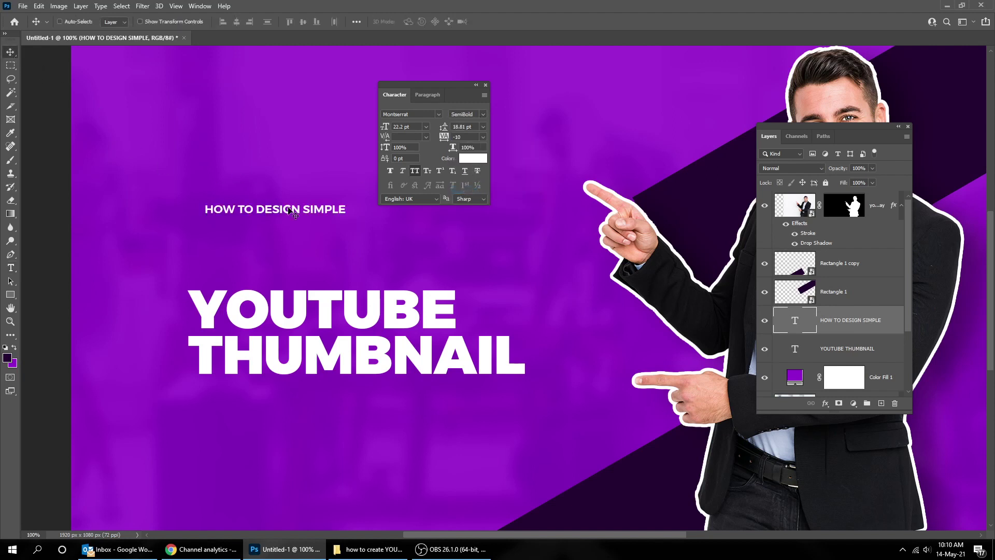
mouse_move(291, 210)
mouse_down()
mouse_move(262, 228)
mouse_move(372, 203)
mouse_up()
key(ctrl+t)
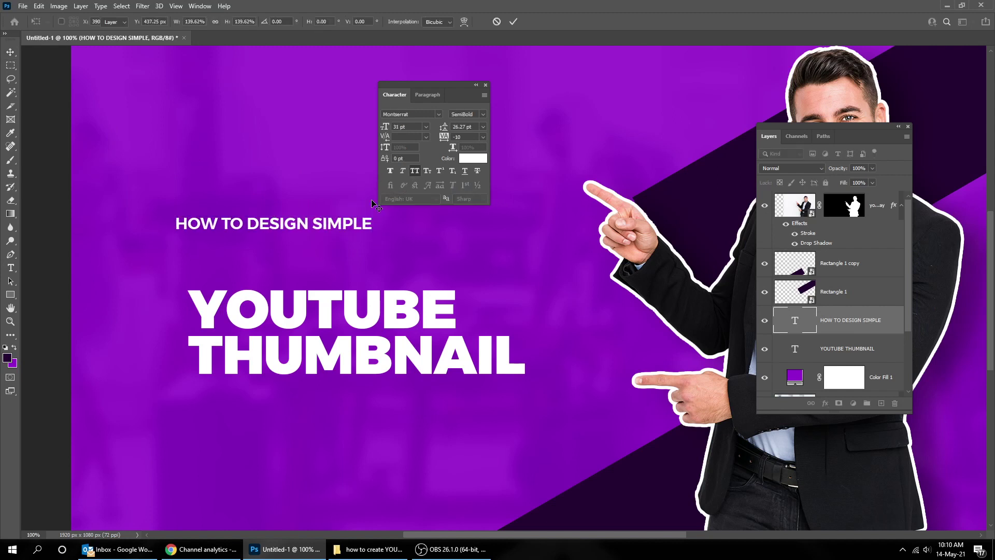
key(Return)
drag(335, 229, 295, 256)
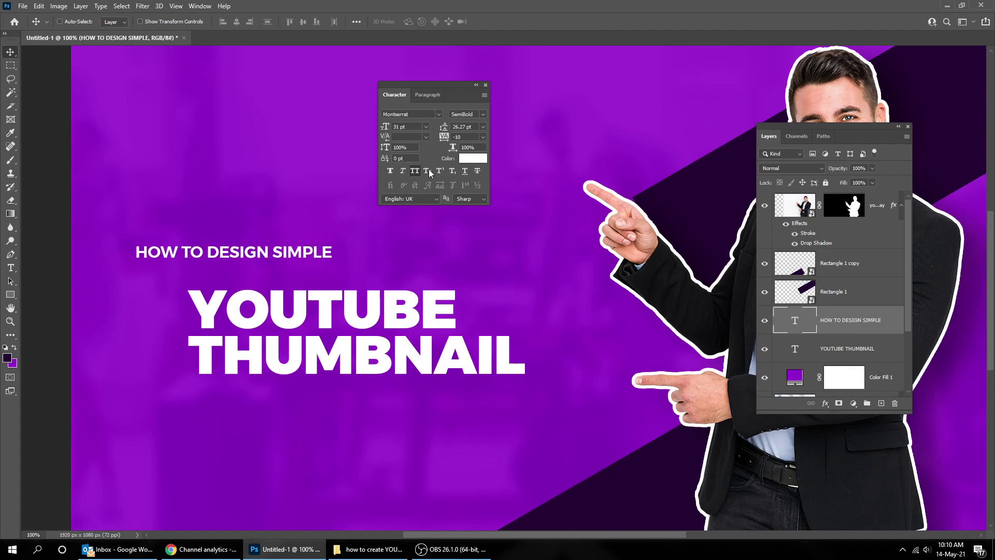
click(464, 138)
text(0)
drag(281, 257, 280, 265)
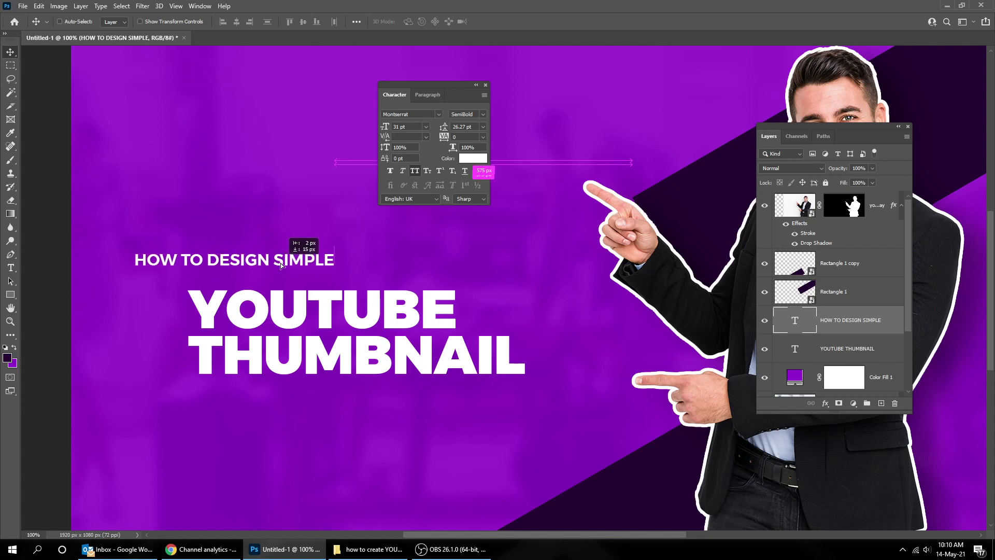
drag(280, 265, 288, 267)
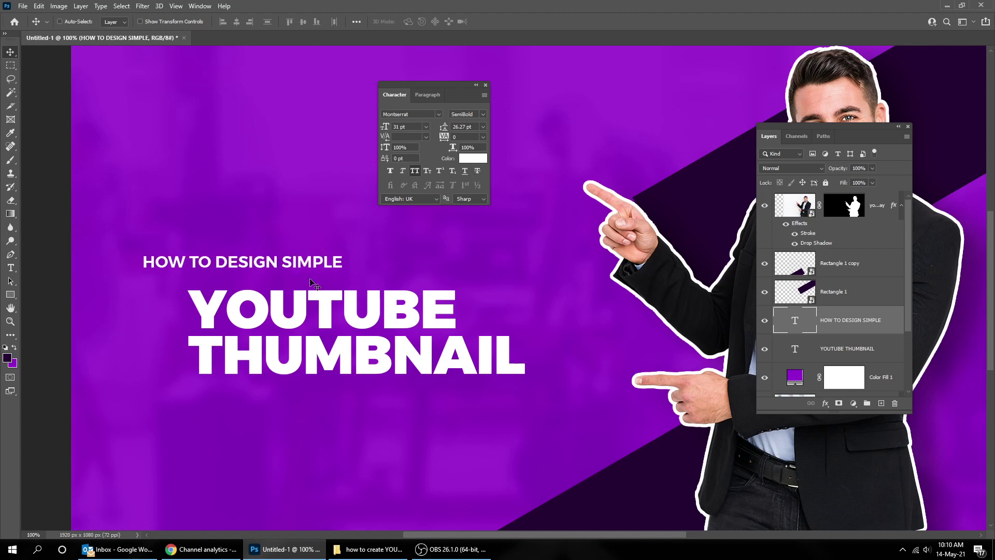
right_click(327, 306)
shift+click(339, 313)
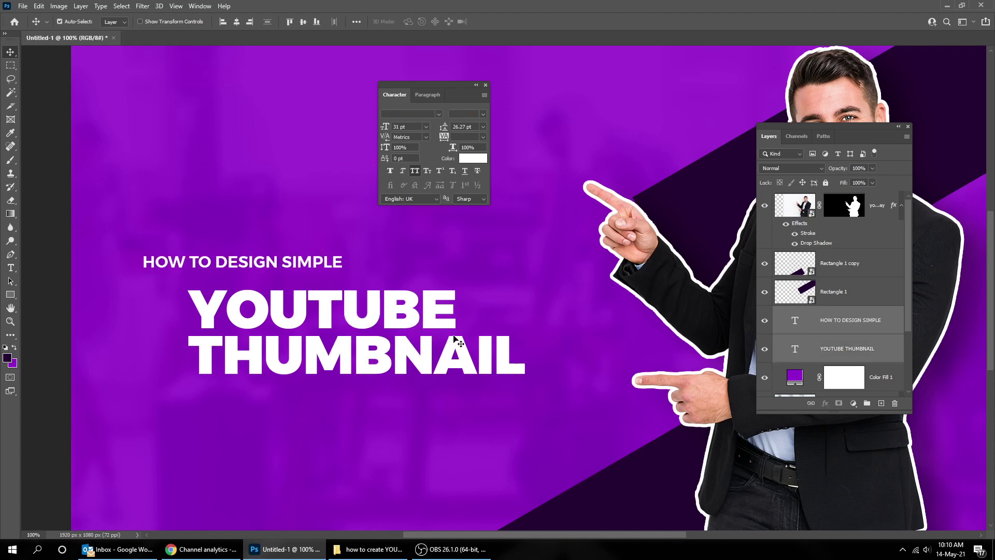
Step: Scale the title and subtitle up together and raise them slightly
key(ctrl+t)
drag(525, 374, 590, 403)
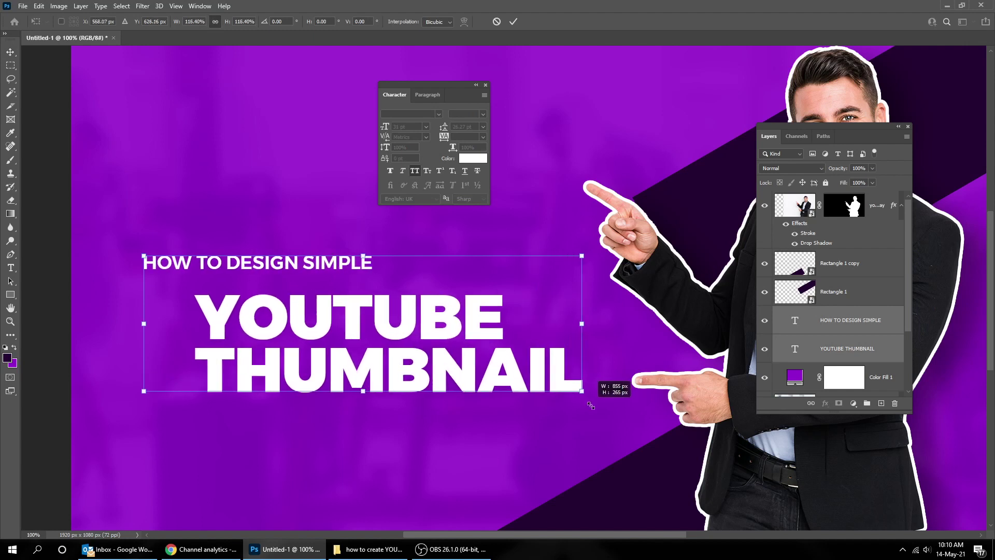
key(Return)
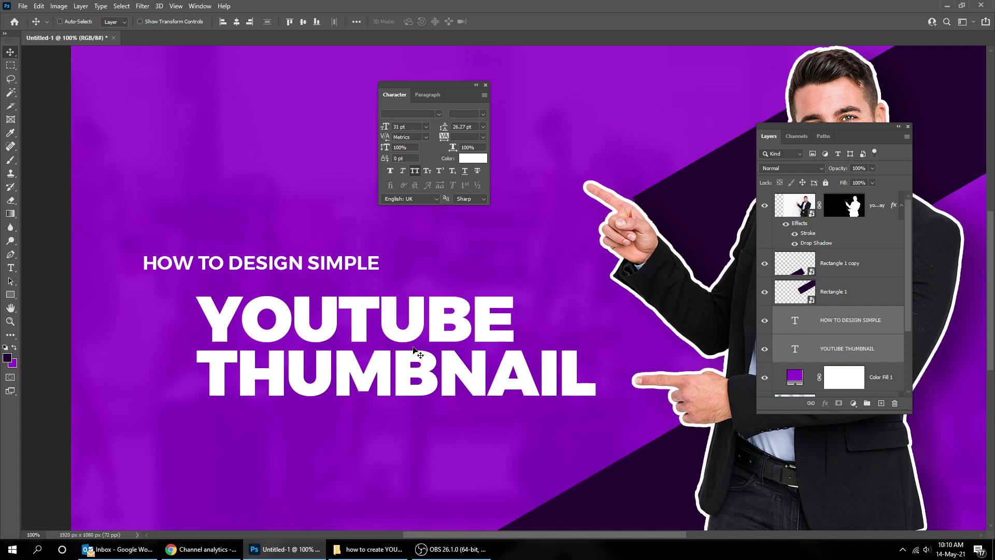
key(ctrl+minus)
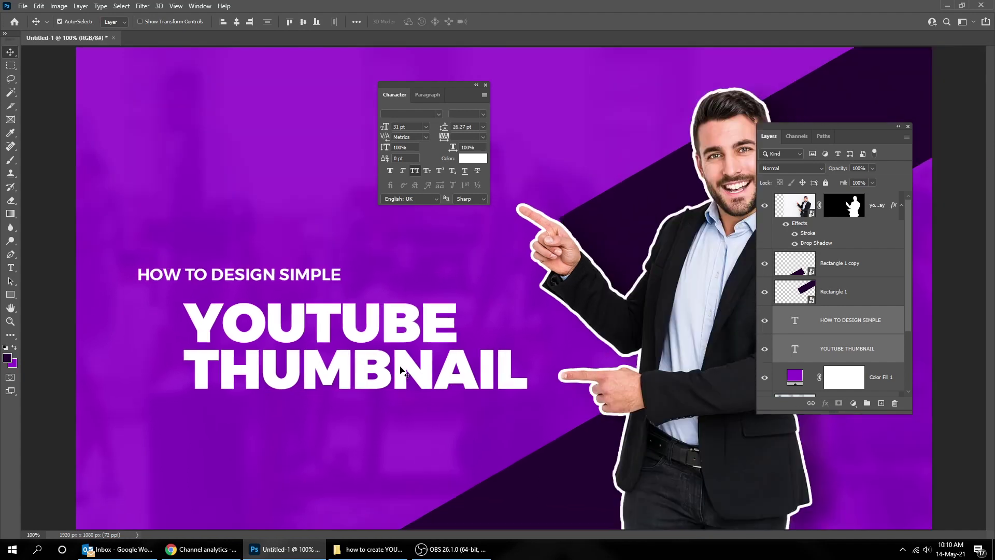
drag(360, 346, 362, 327)
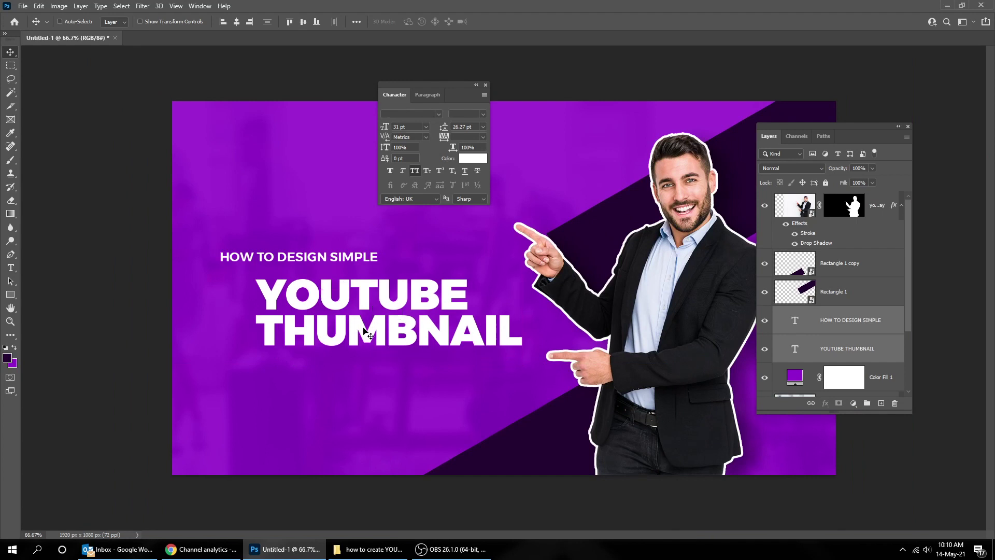
Step: Nudge the HOW TO DESIGN SIMPLE subtitle down and set it to Medium weight
right_click(304, 257)
click(313, 266)
drag(307, 259, 308, 262)
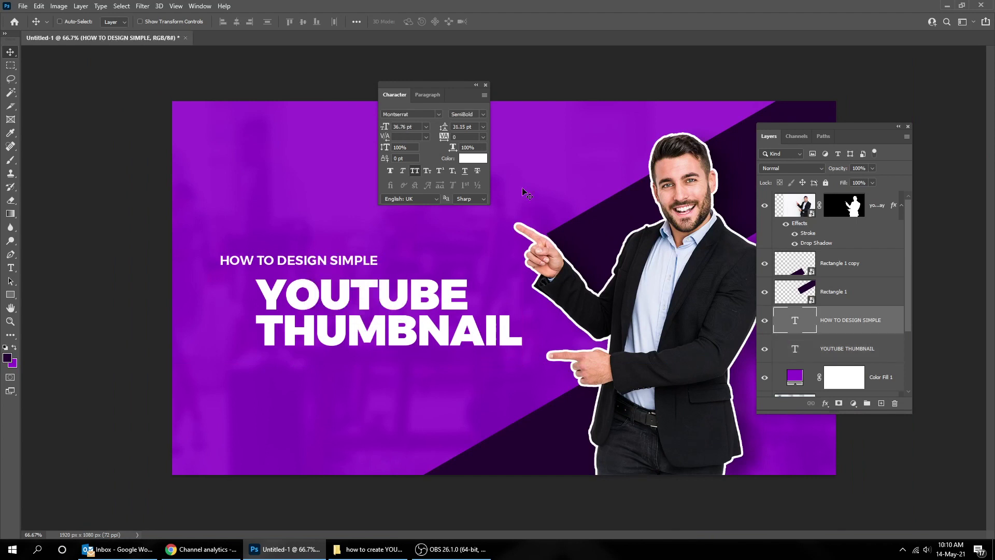
click(486, 115)
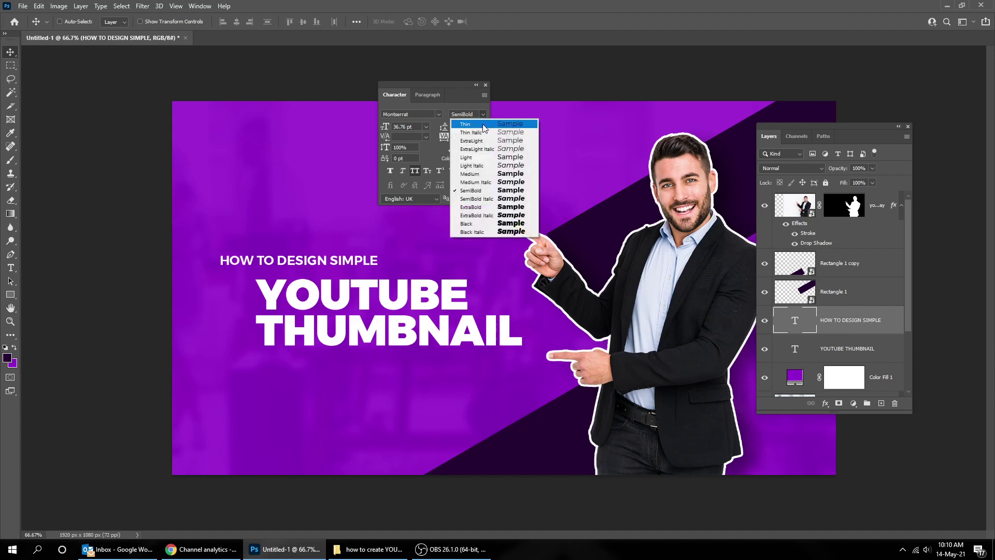
click(494, 175)
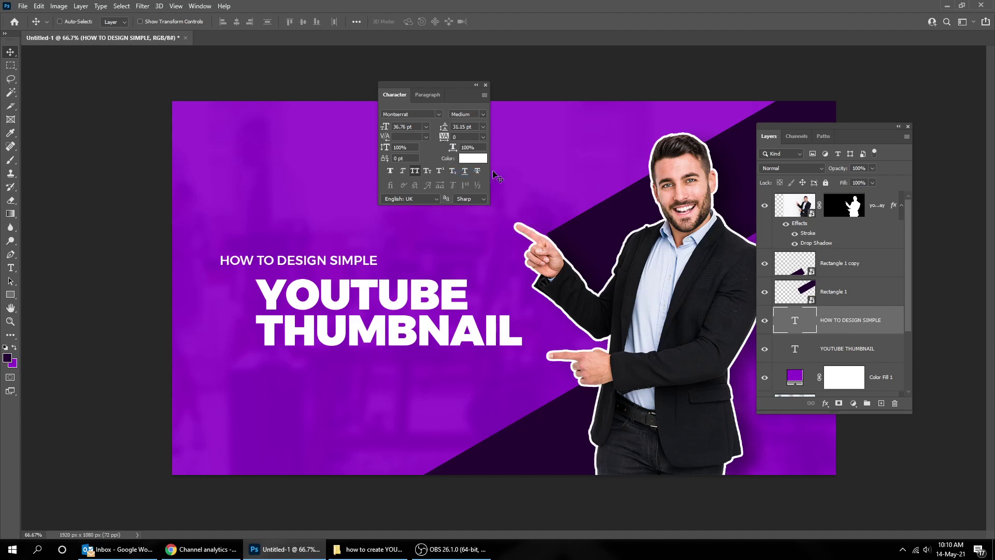
click(13, 297)
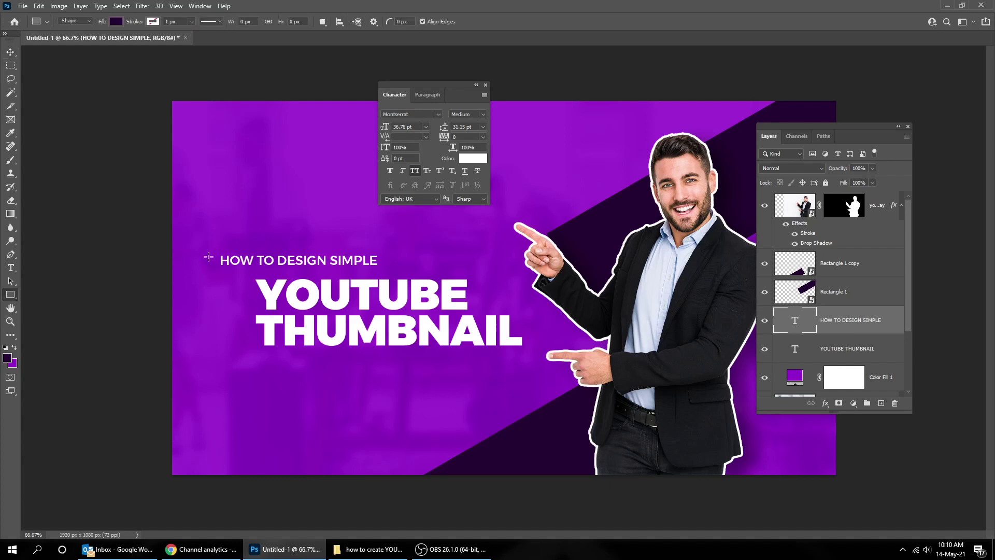
Step: Draw a small dark square left of HOW TO DESIGN SIMPLE, then position and shrink it slightly
drag(203, 257, 211, 265)
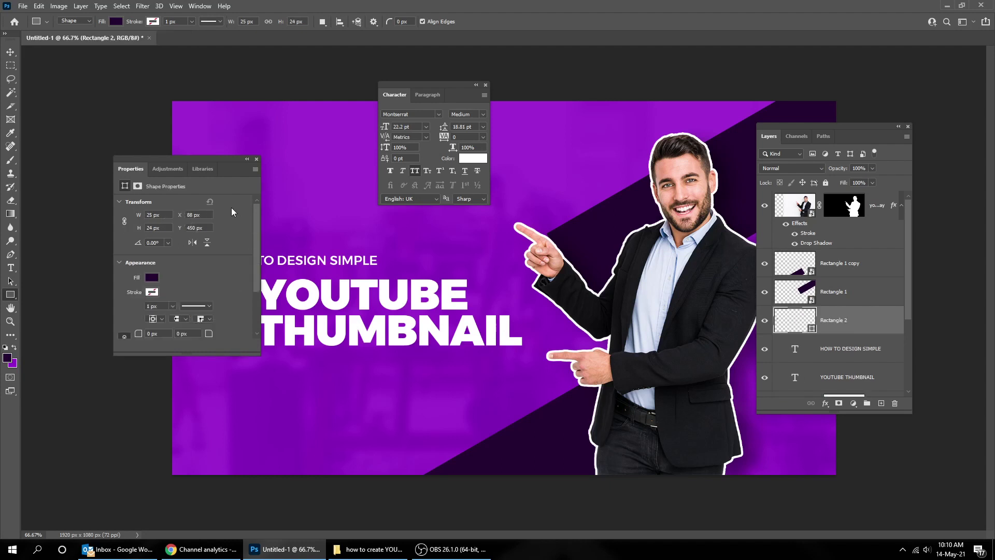
click(256, 160)
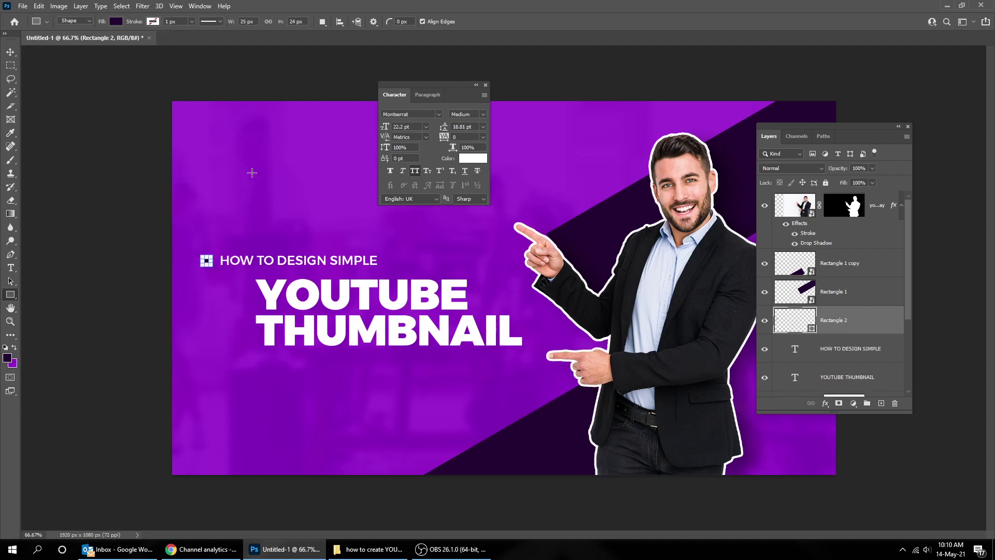
key(v)
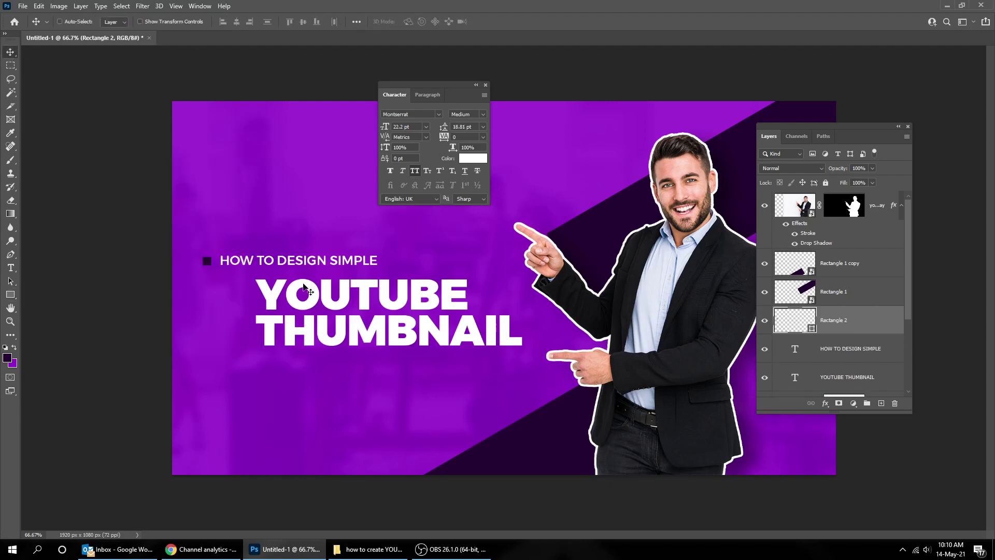
ctrl+click(232, 266)
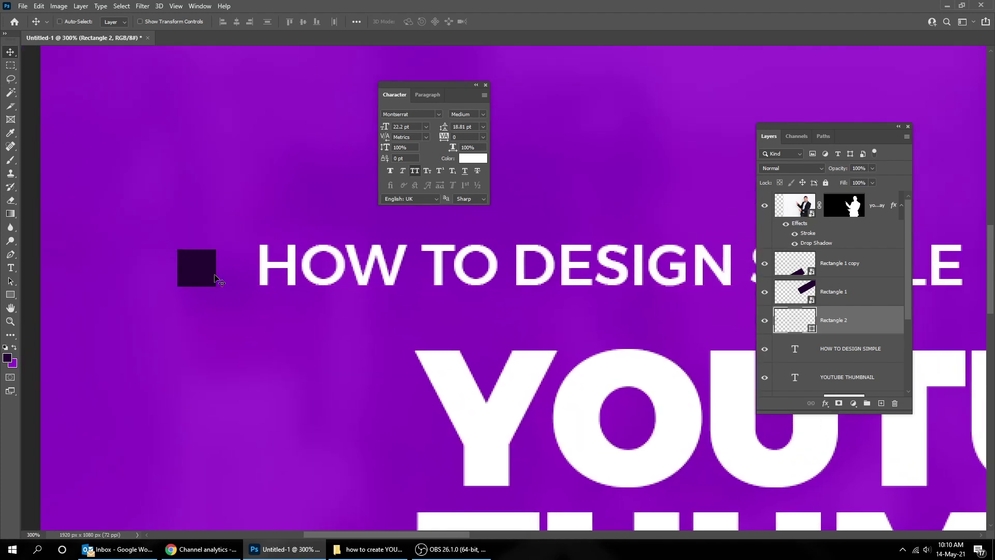
drag(204, 276, 217, 275)
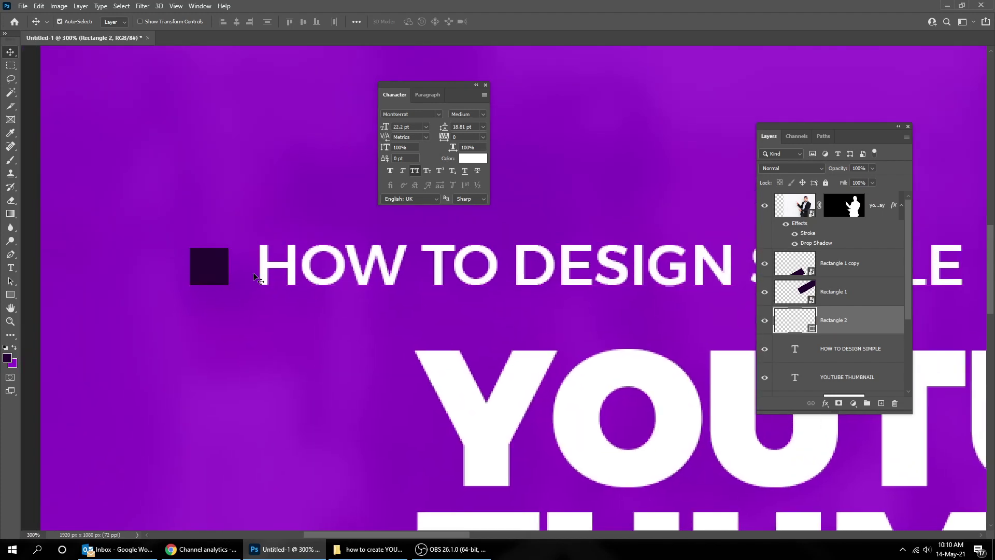
key(ctrl+t)
drag(230, 248, 228, 249)
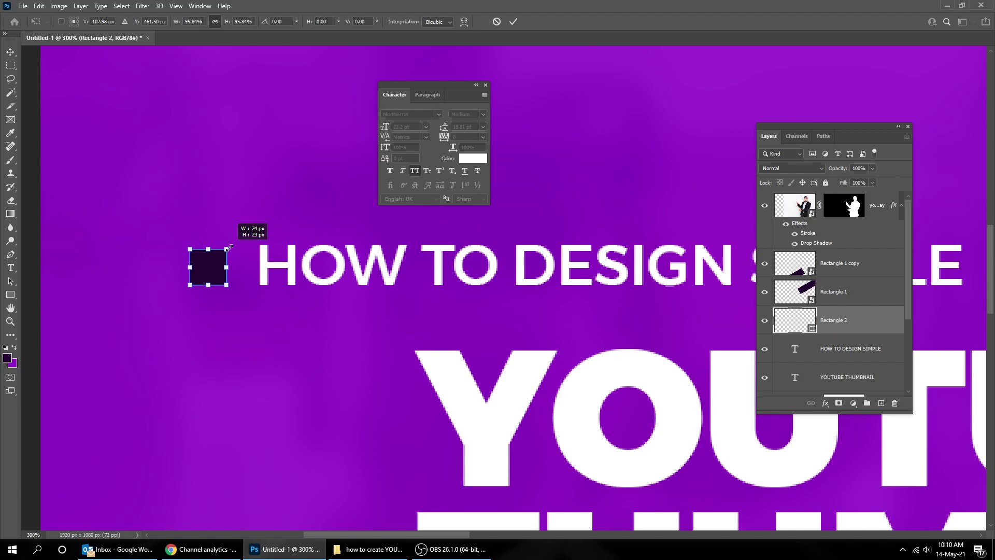
key(Return)
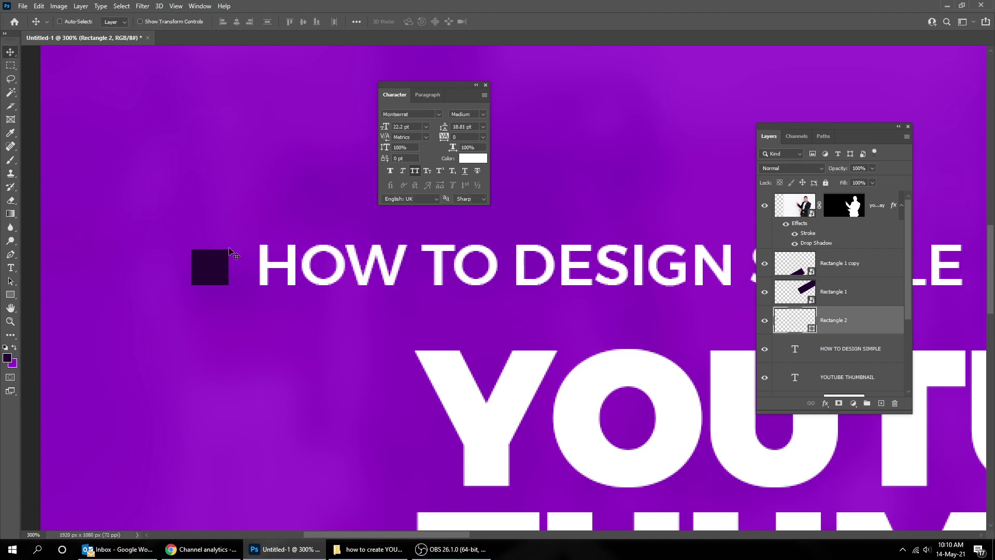
key(ctrl+minus)
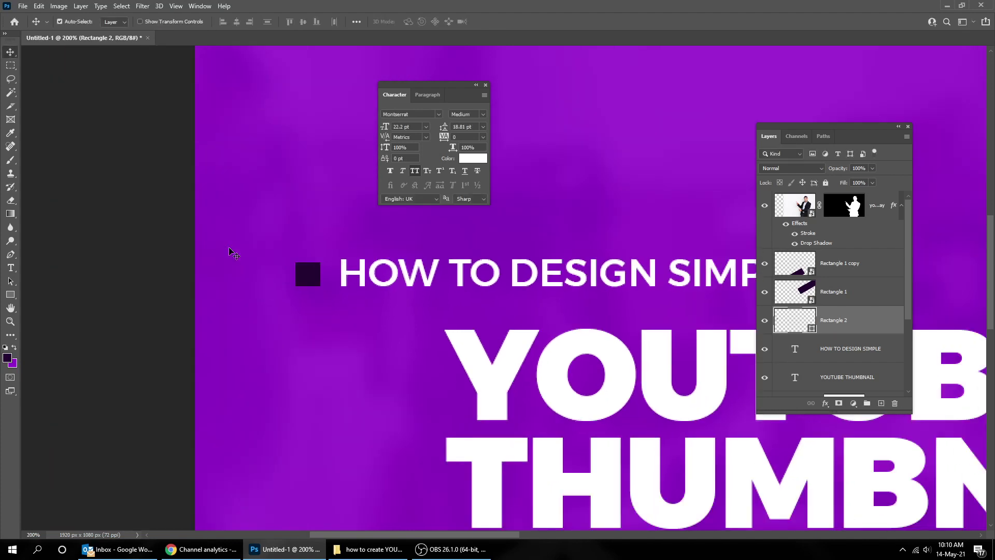
key(ctrl+minus)
key(ctrl+minus)
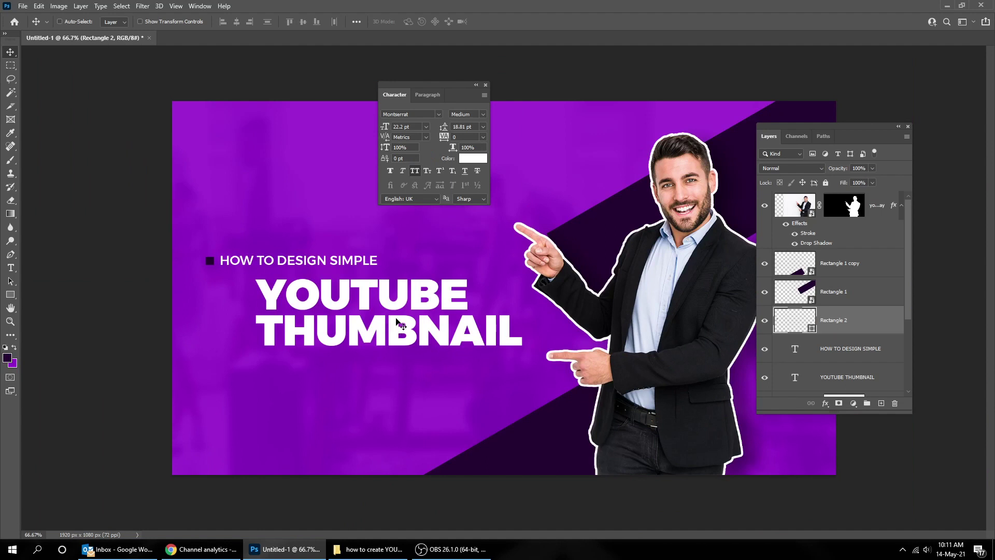
Step: Add IN PHOTOSHOP text below the title with letter spacing of 1000
key(t)
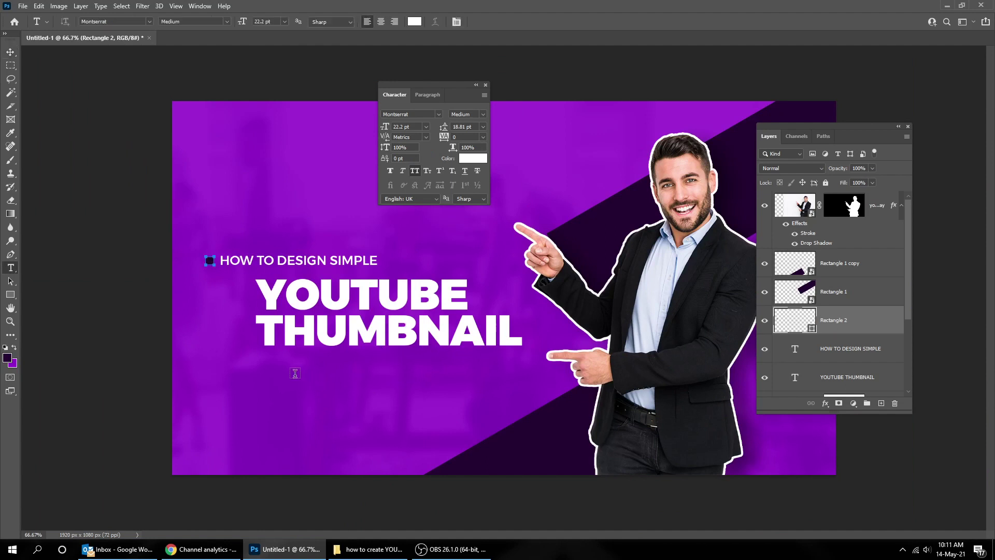
click(293, 372)
text(N PHOTOSHOP)
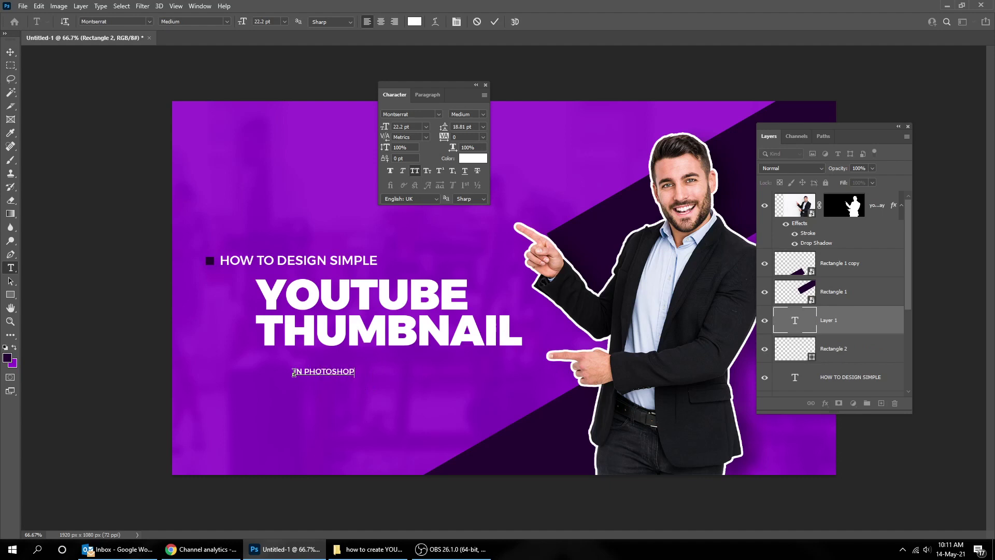
key(ctrl+Return)
text(500)
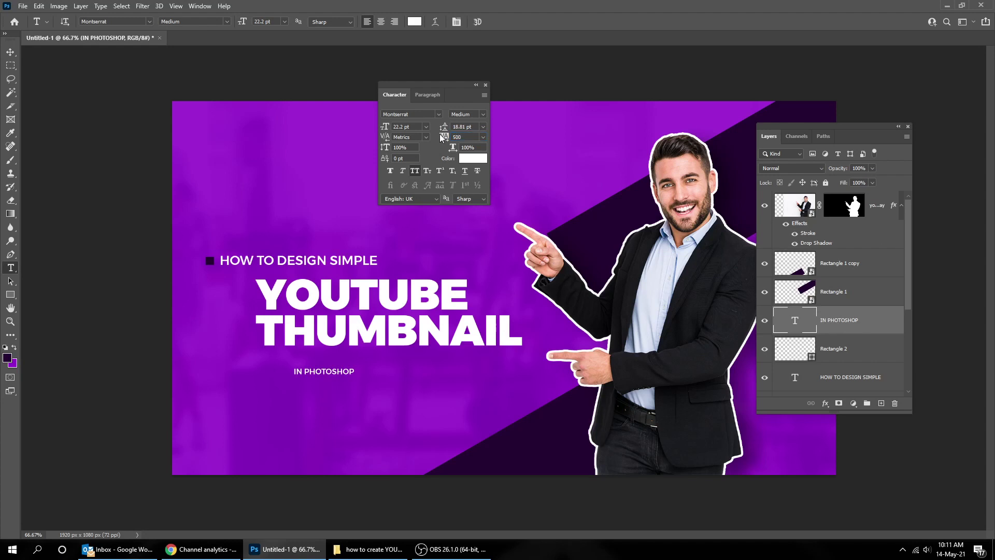
click(441, 137)
key(Return)
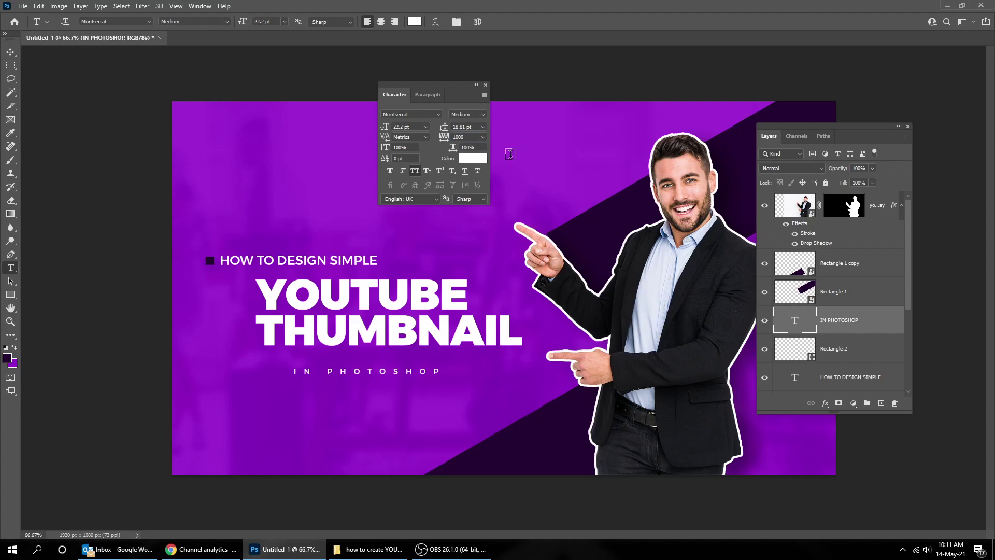
Step: Enlarge the IN PHOTOSHOP text and shift it slightly left
click(11, 51)
key(ctrl+t)
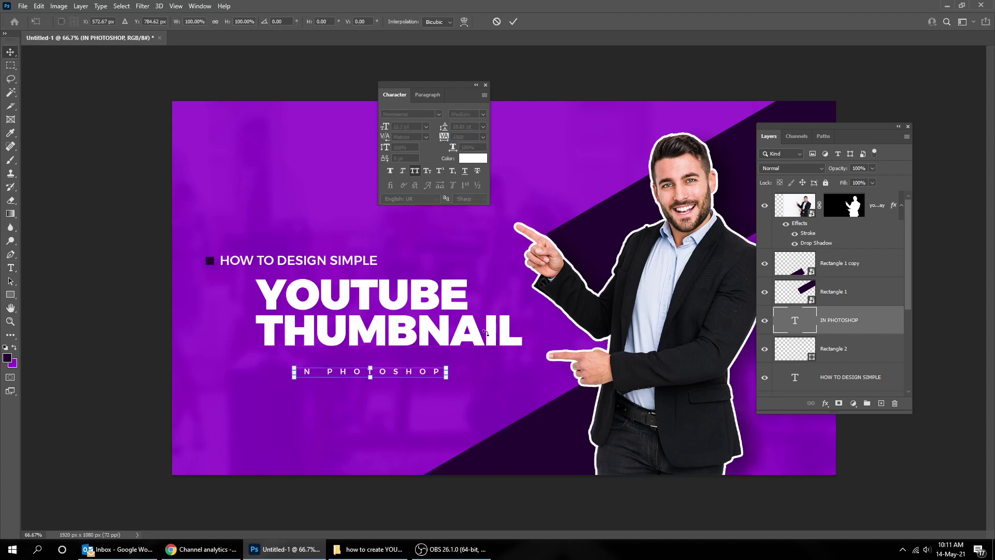
drag(446, 382, 502, 396)
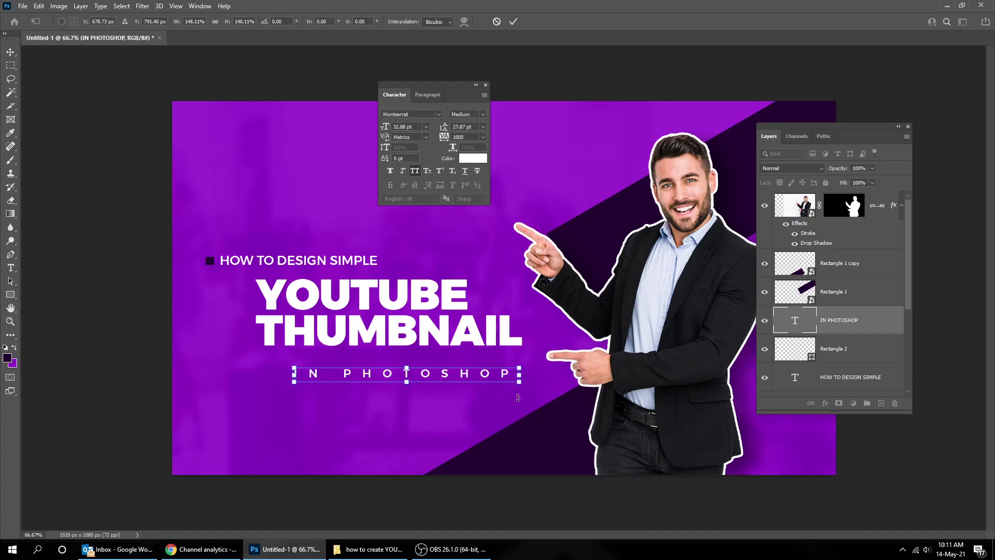
key(Return)
drag(518, 399, 491, 385)
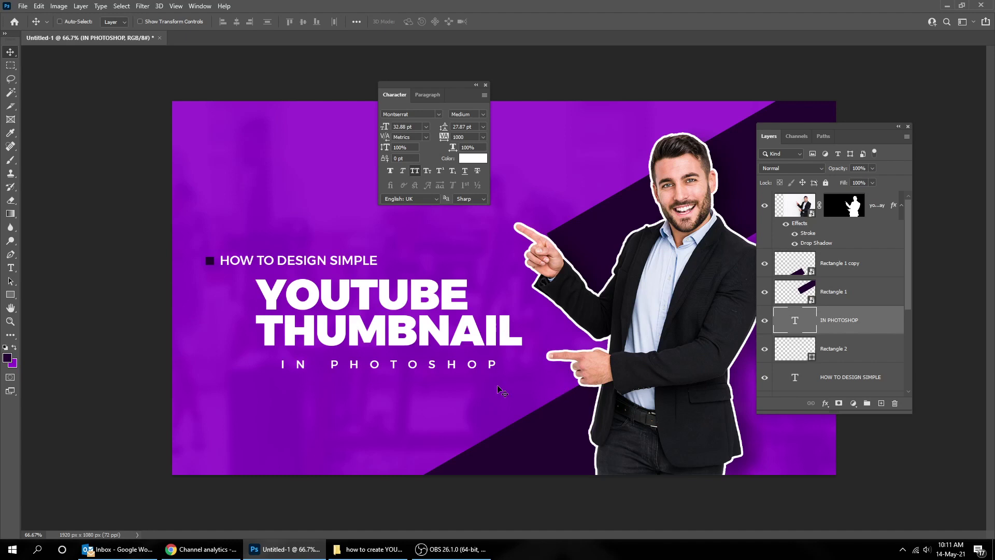
click(836, 350)
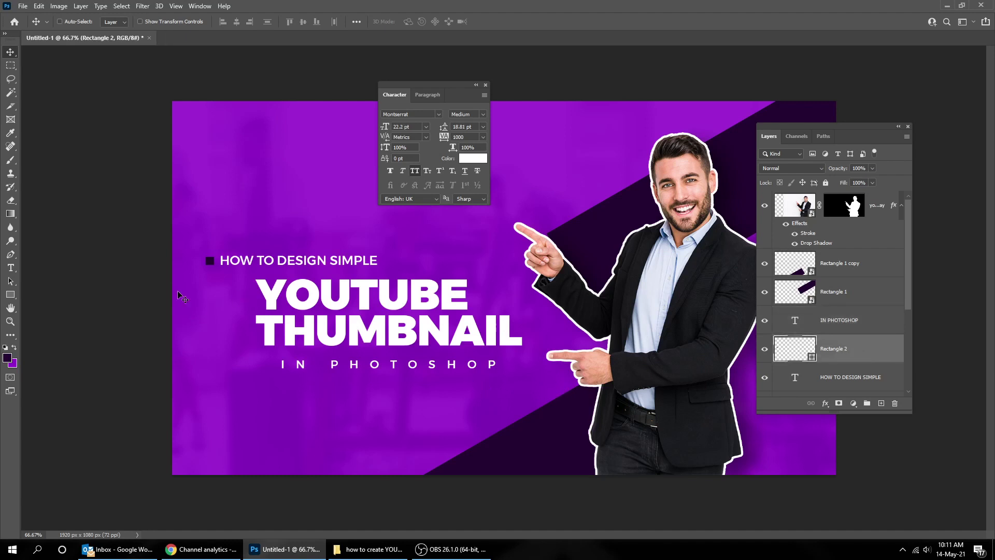
Step: Draw a dark rectangle bar under IN PHOTOSHOP and nudge it up and left
click(13, 296)
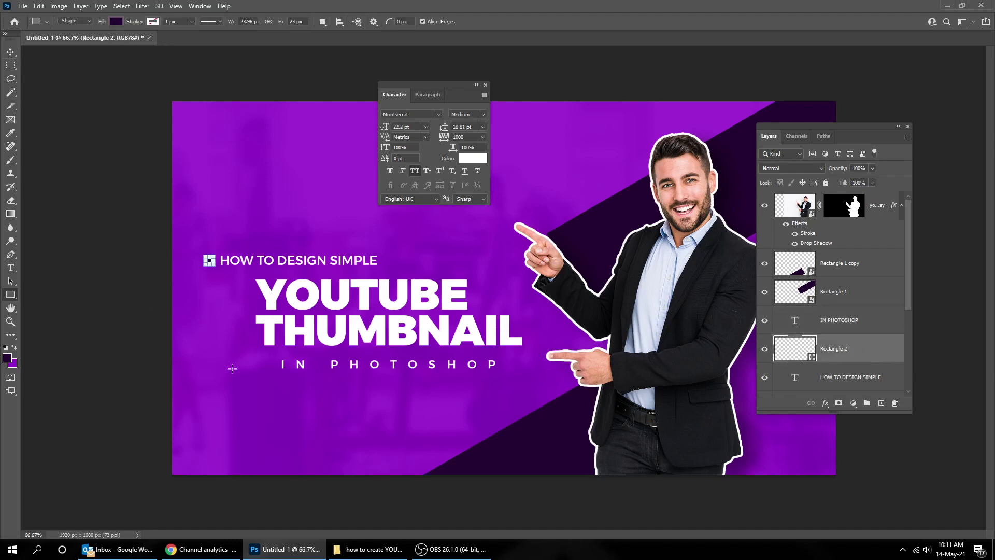
drag(264, 357, 465, 377)
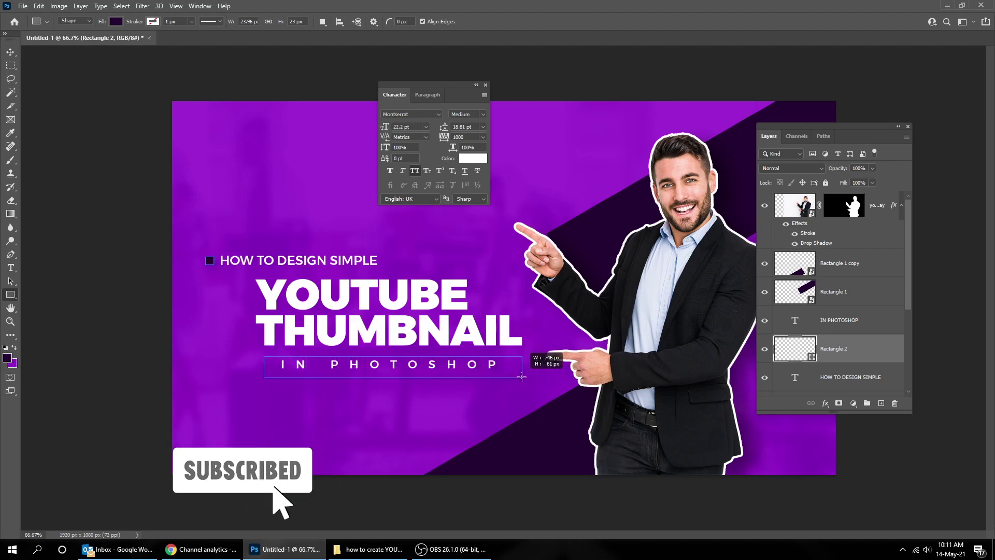
drag(464, 377, 524, 377)
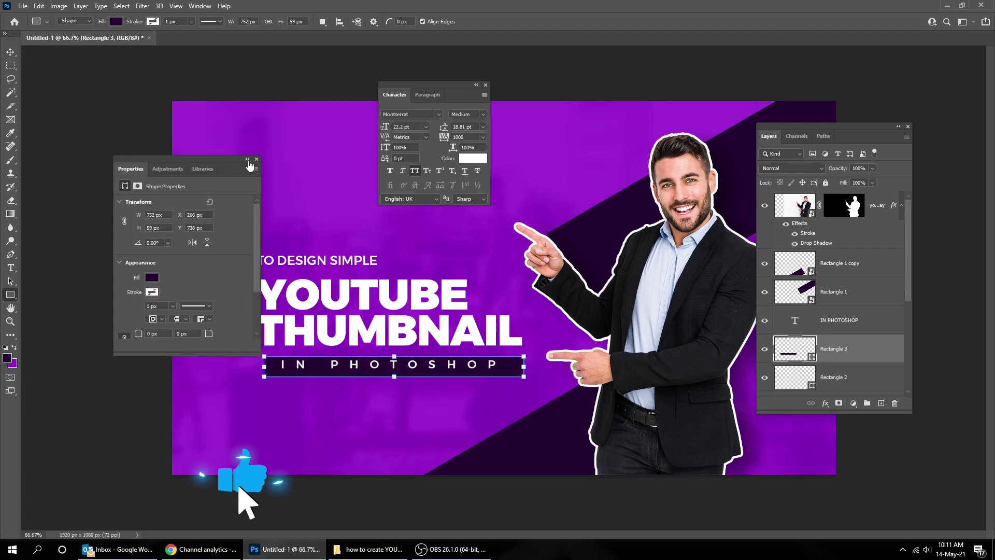
key(v)
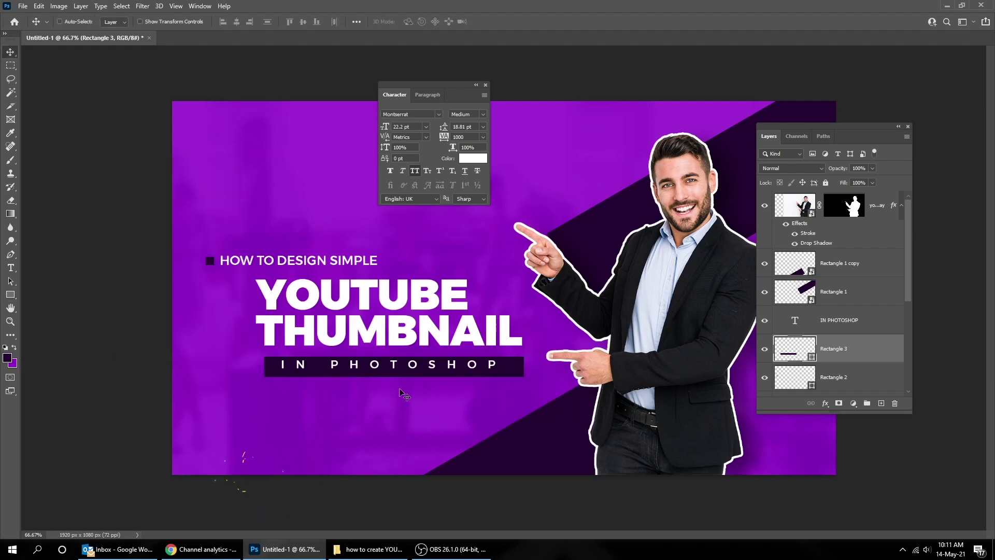
key(Up)
key(Up)
key(Up)
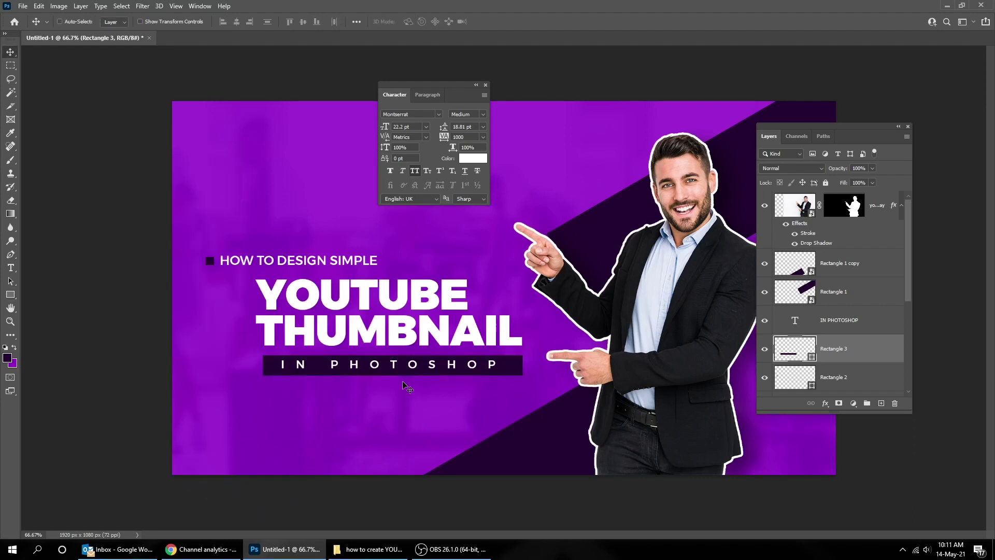
key(Left)
key(Left)
key(Left)
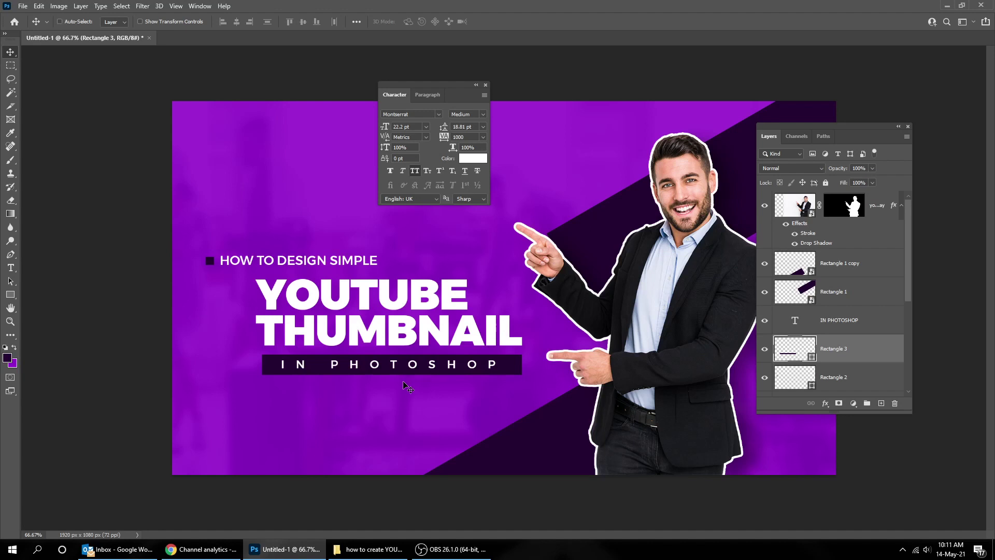
key(Up)
key(Down)
scroll(421, 363, up, 2)
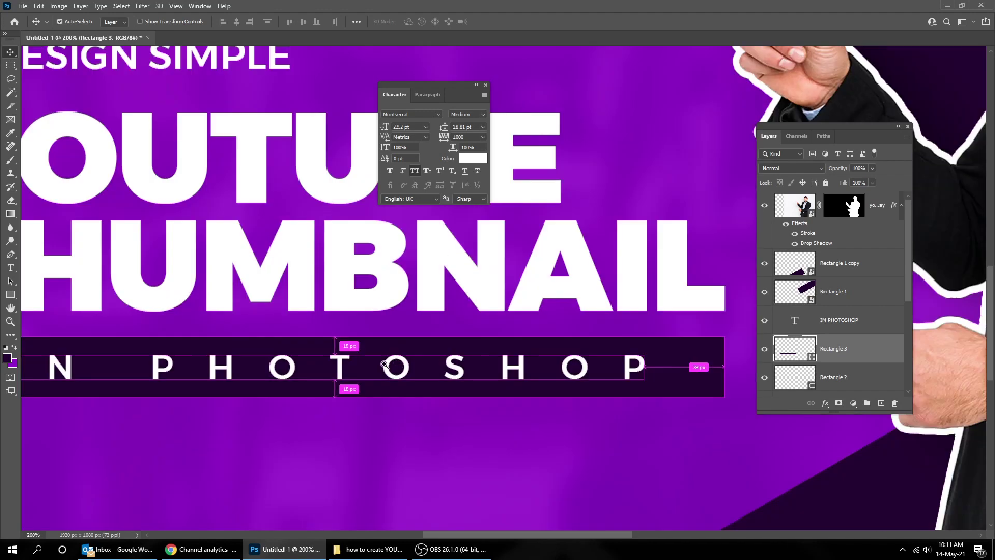
scroll(384, 365, left, 2)
Step: Extend the dark bar's bottom edge downward so it frames the text
key(ctrl+t)
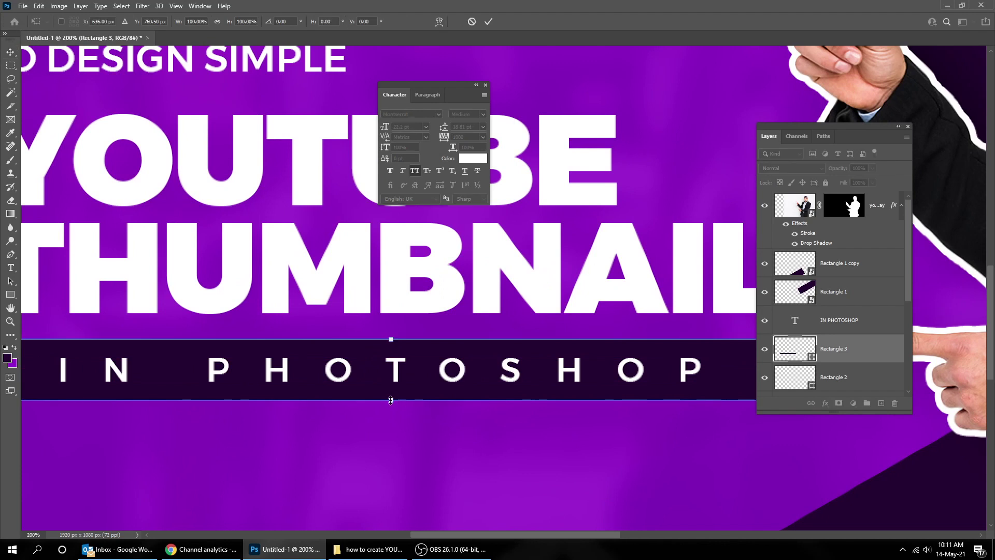
drag(391, 400, 391, 406)
key(Return)
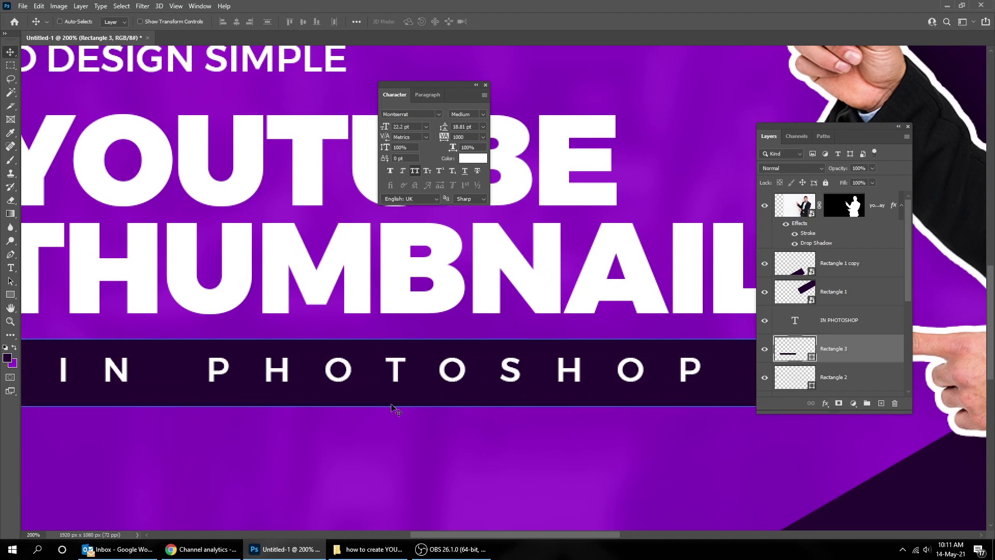
scroll(391, 404, down, 1)
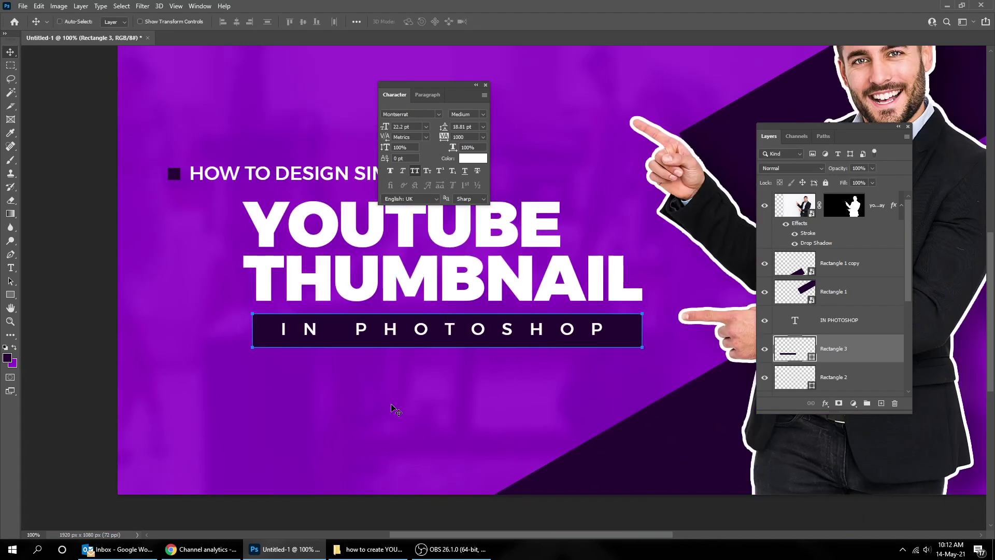
right_click(318, 331)
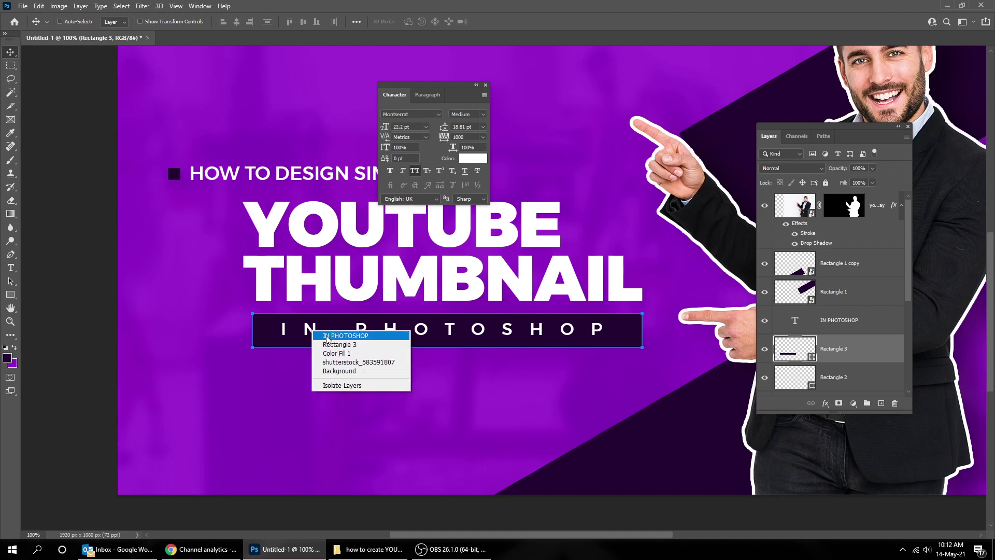
Step: Widen IN PHOTOSHOP tracking to 1080 and centre it on the dark bar
click(331, 336)
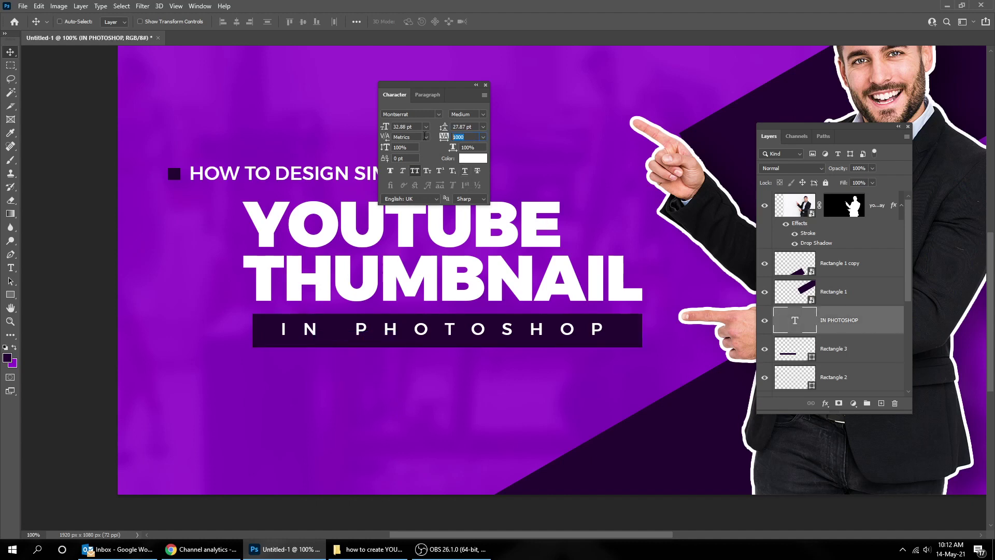
text(1080)
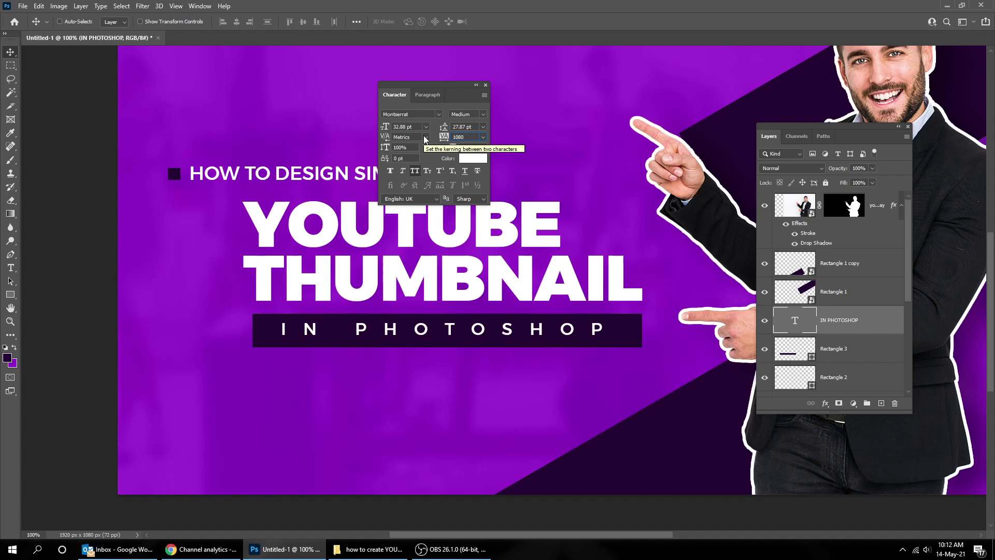
key(Return)
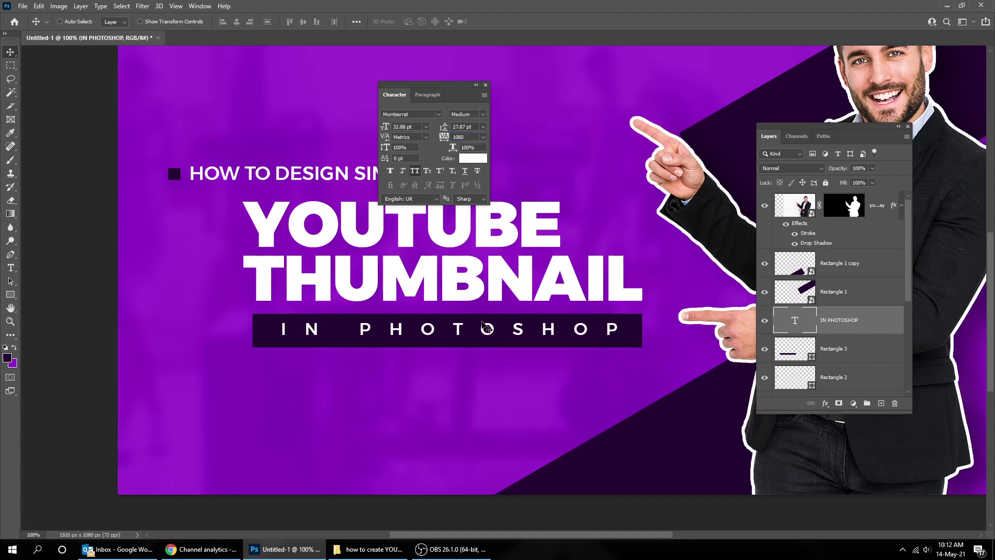
shift+click(837, 349)
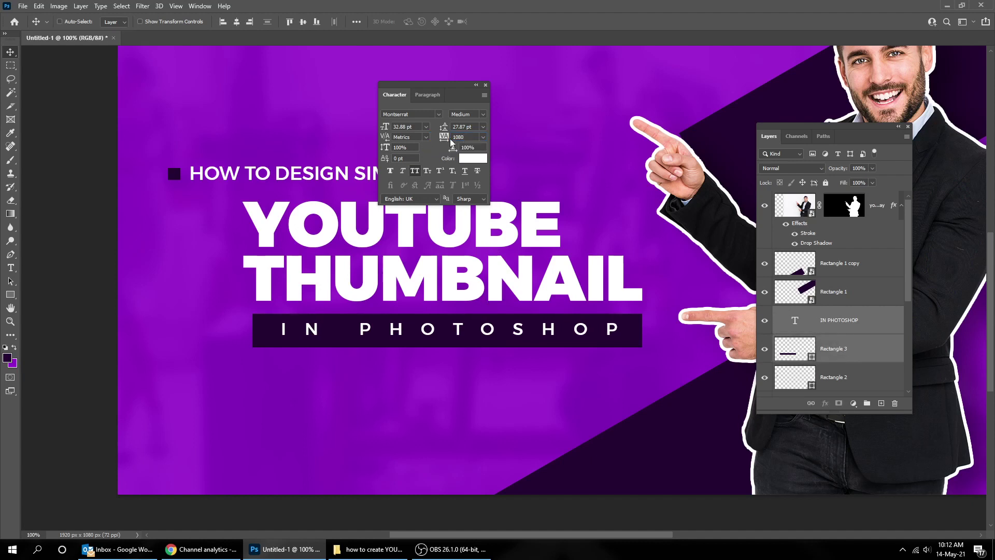
click(305, 22)
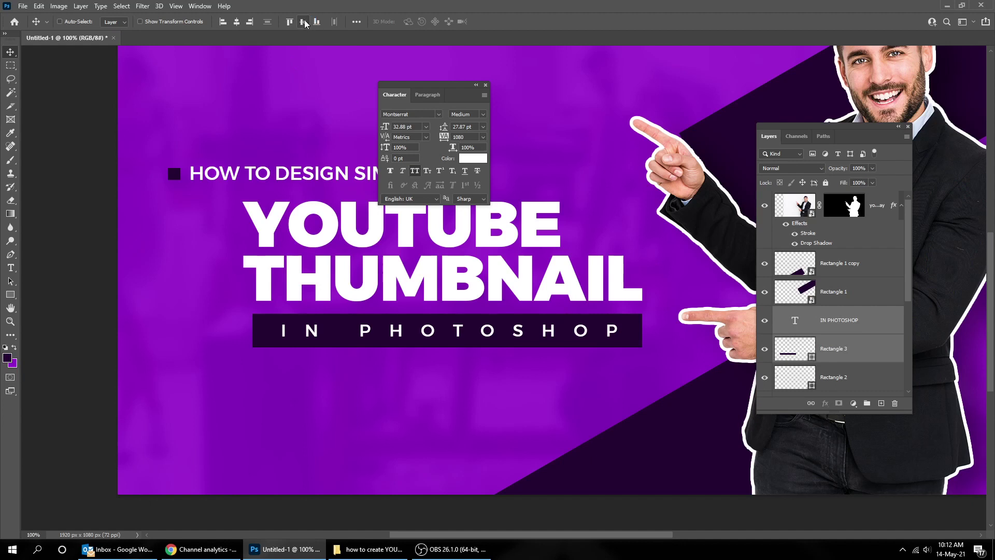
click(237, 22)
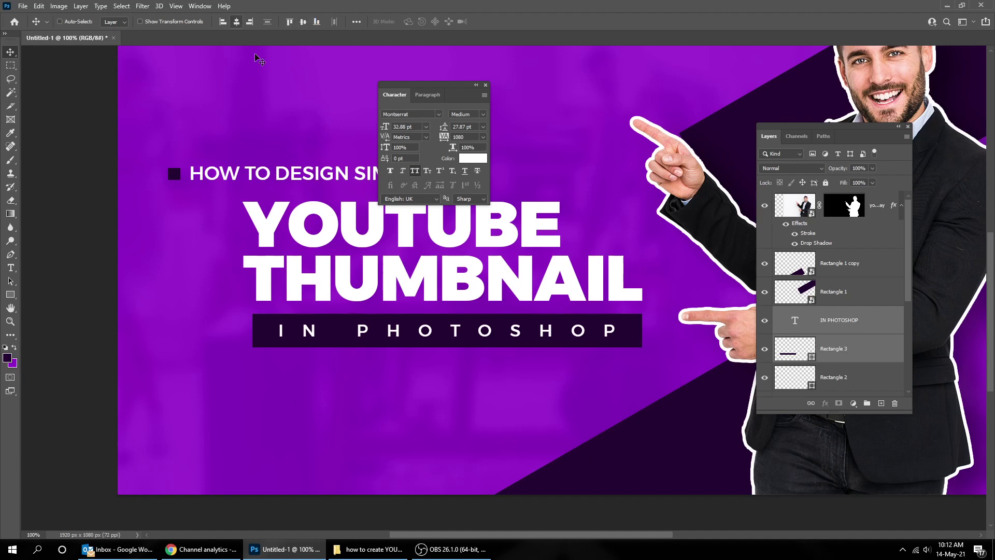
Step: Preview the full thumbnail and nudge the IN PHOTOSHOP bar slightly up-left
key(Tab)
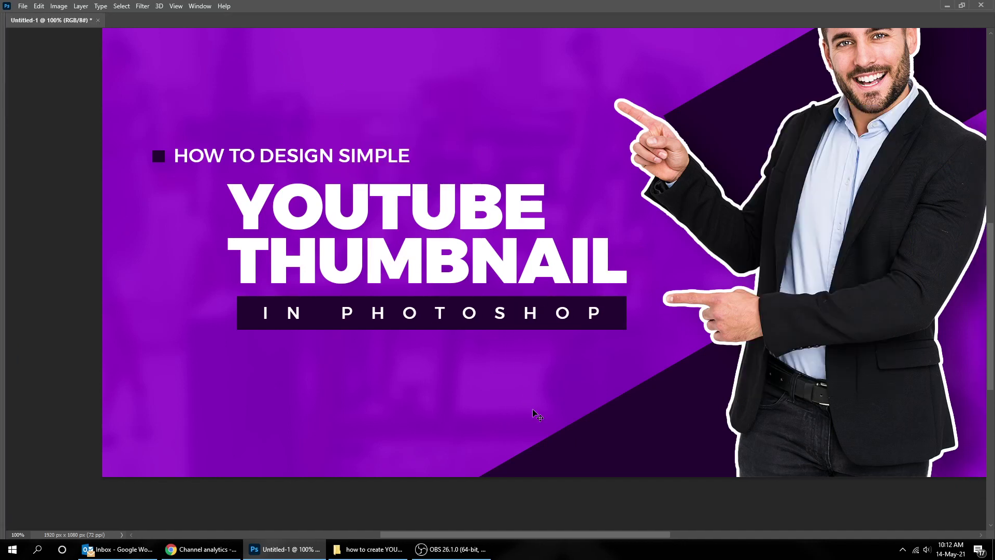
key(ctrl+minus)
key(Up)
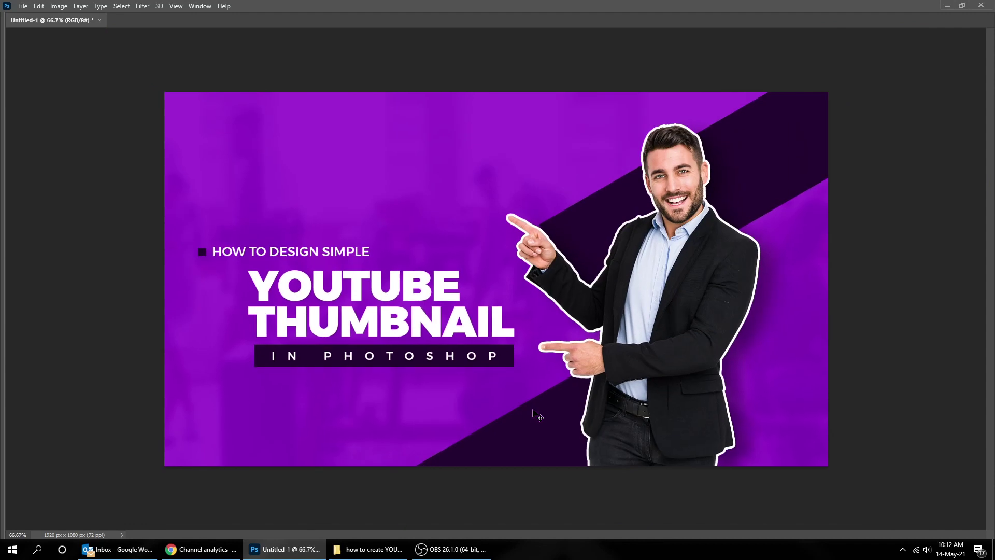
key(Left)
key(Tab)
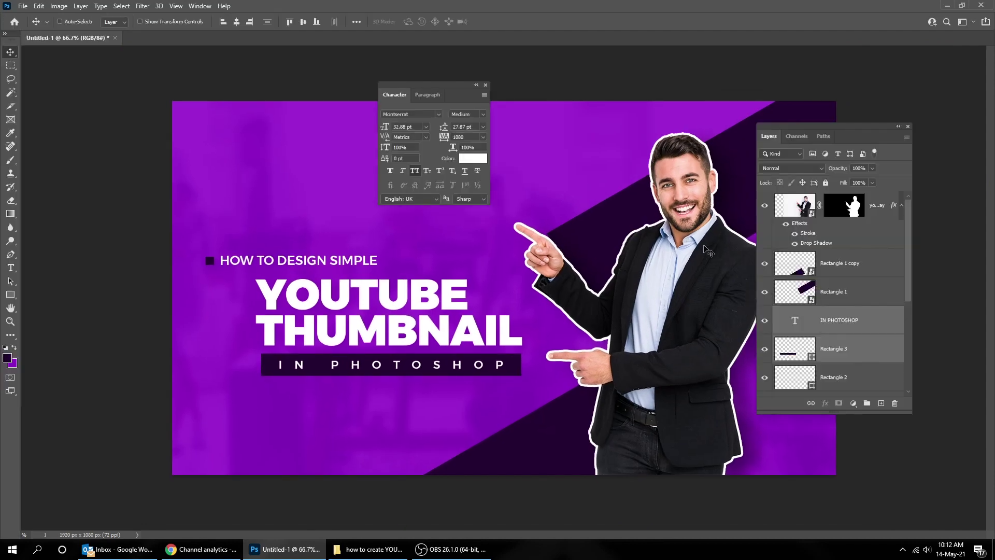
Step: Select the businessman photo layer from the canvas
click(484, 85)
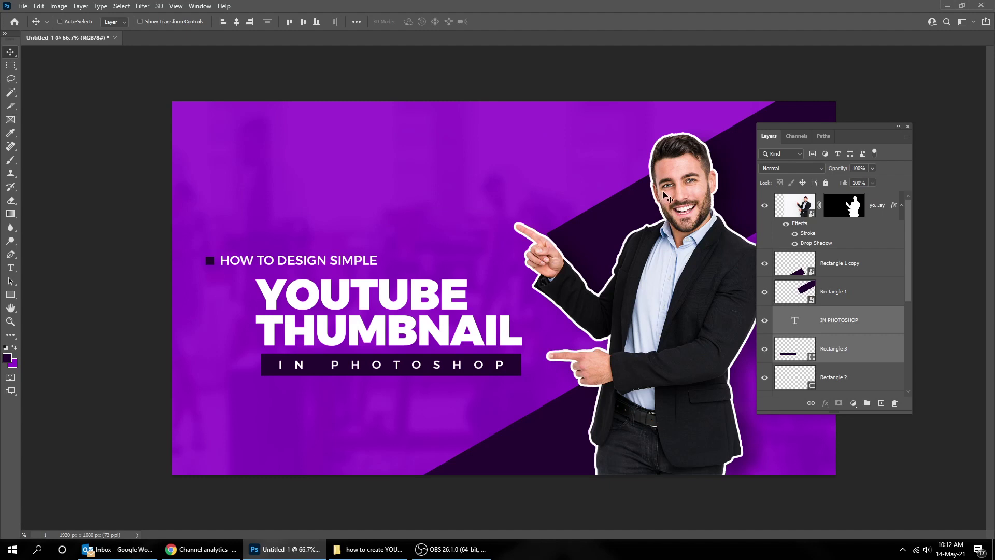
right_click(692, 194)
click(692, 194)
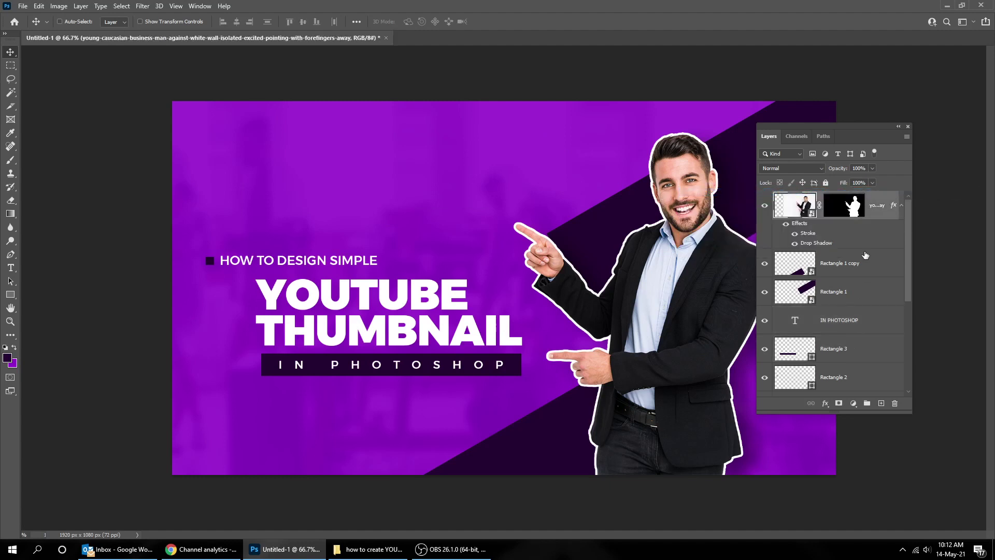
Step: Add a Hue/Saturation adjustment clipped to the businessman with strongly boosted saturation
click(902, 206)
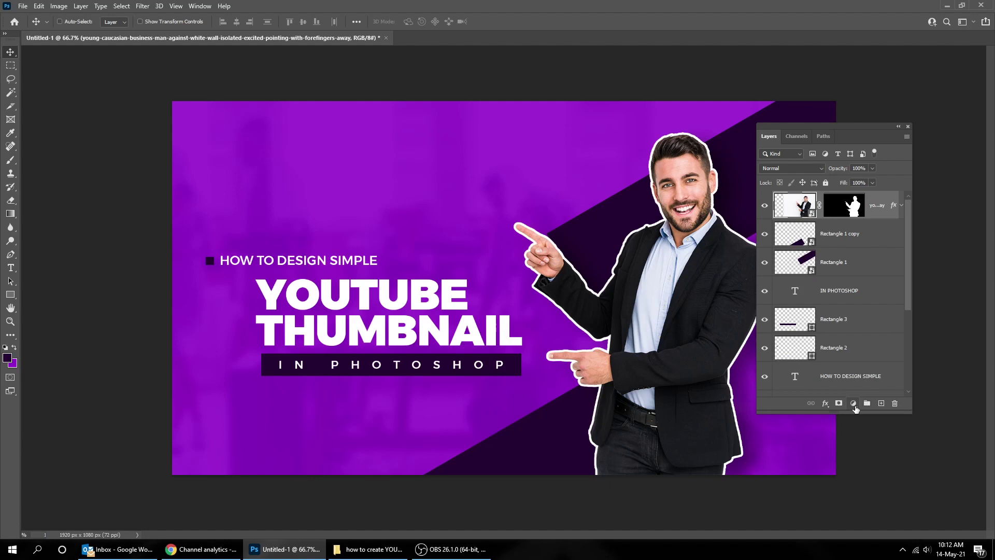
click(854, 404)
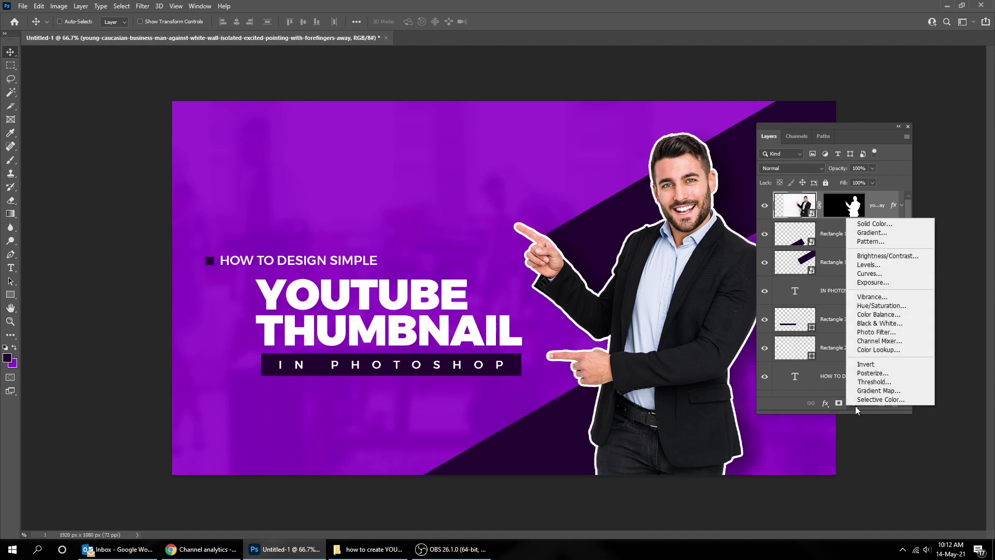
click(891, 306)
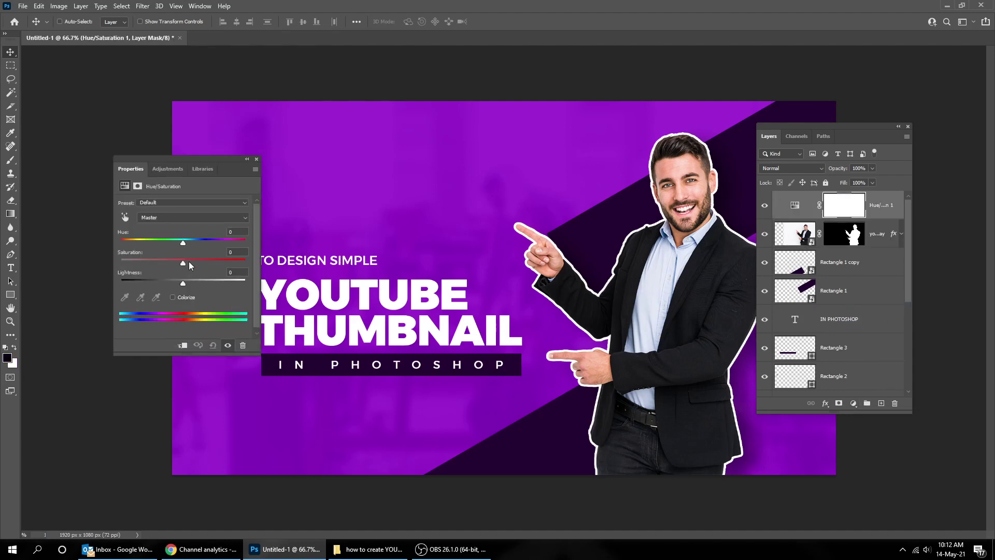
click(182, 345)
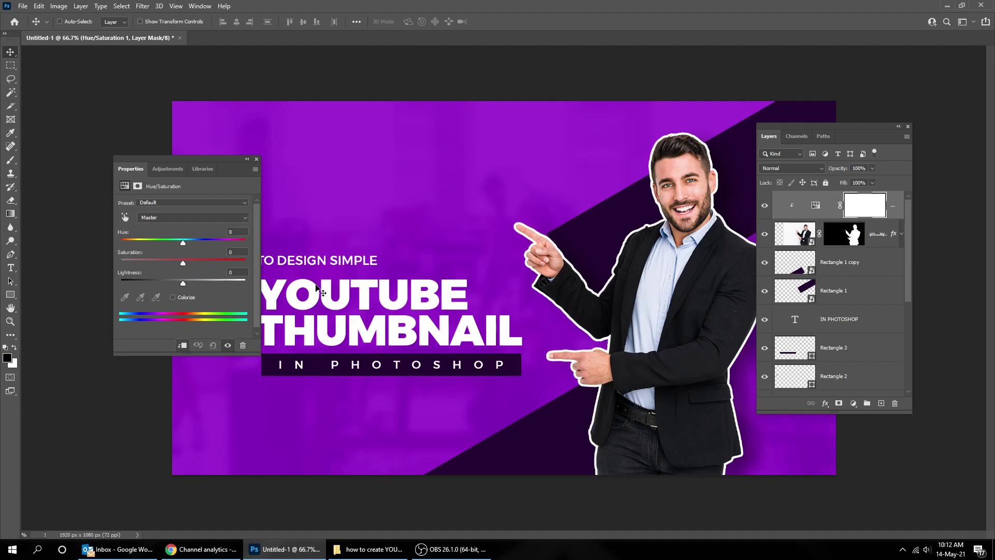
drag(183, 263, 244, 264)
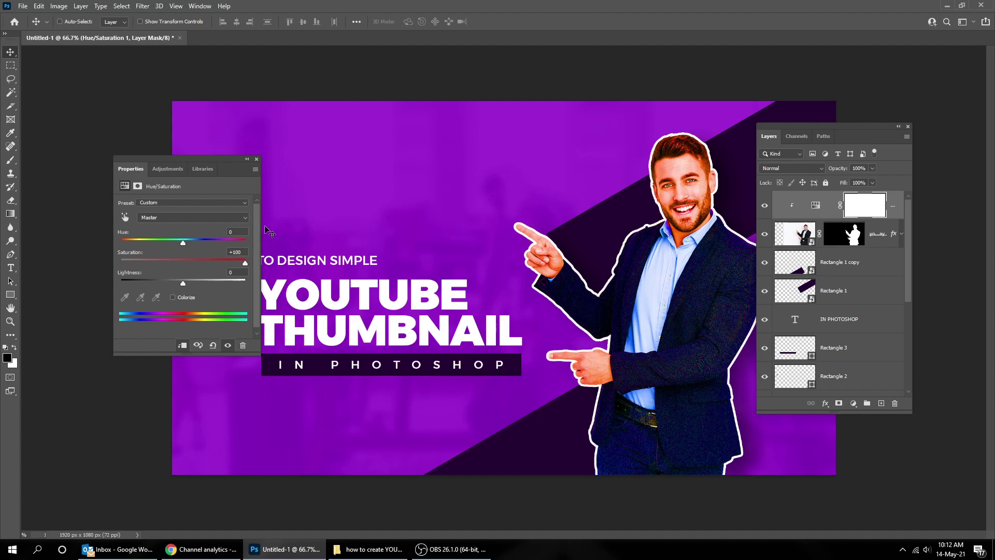
click(258, 159)
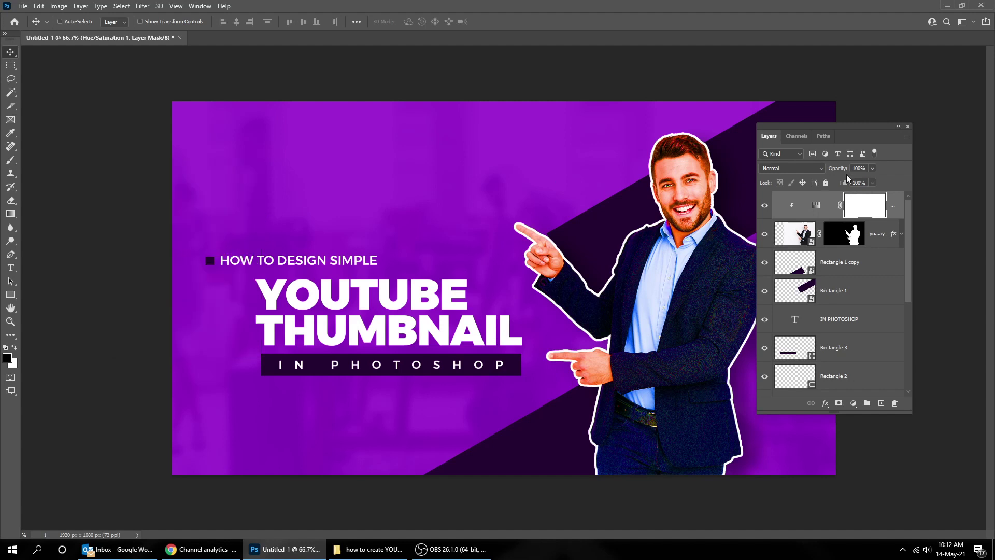
Step: Set the adjustment's blend mode to Color Burn with 6% fill, then compare before and after
click(802, 167)
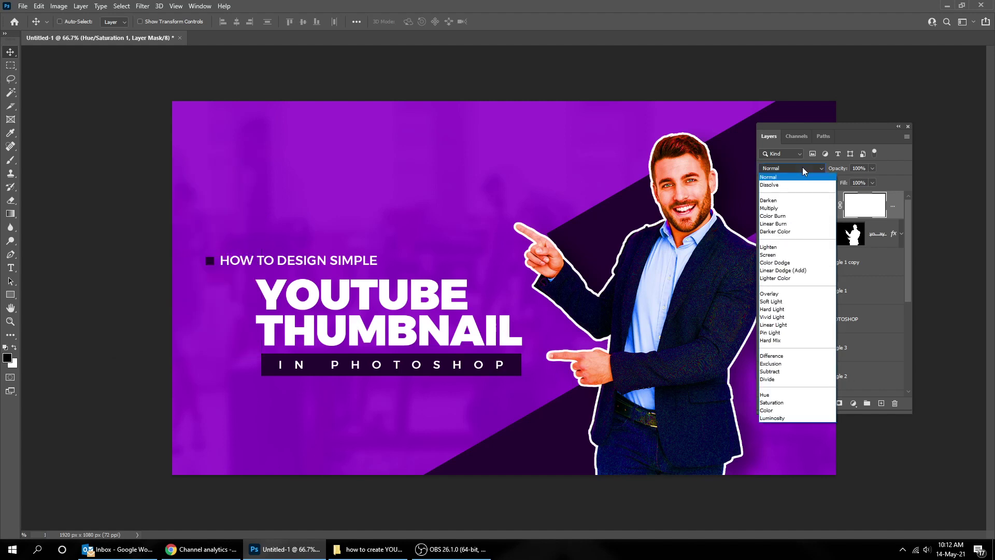
click(798, 217)
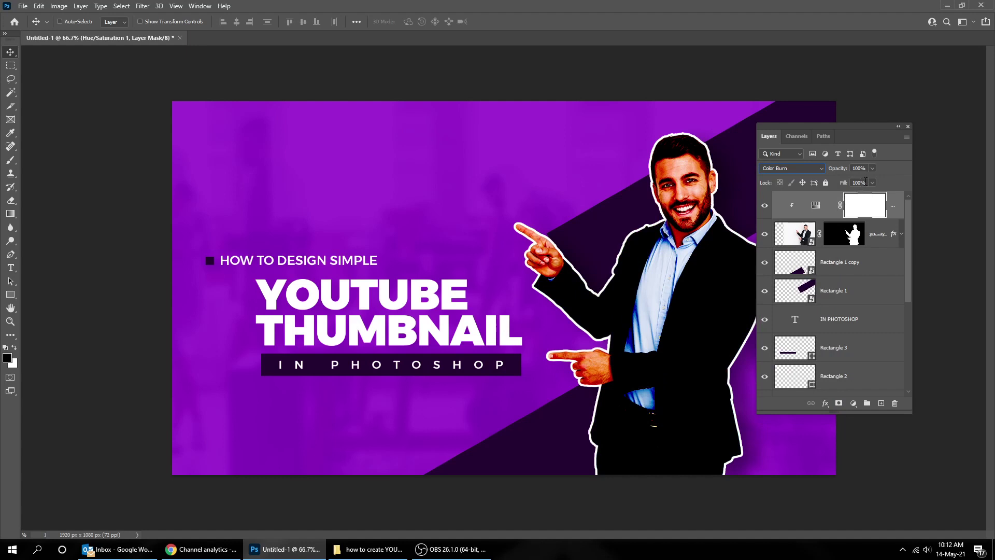
text(6)
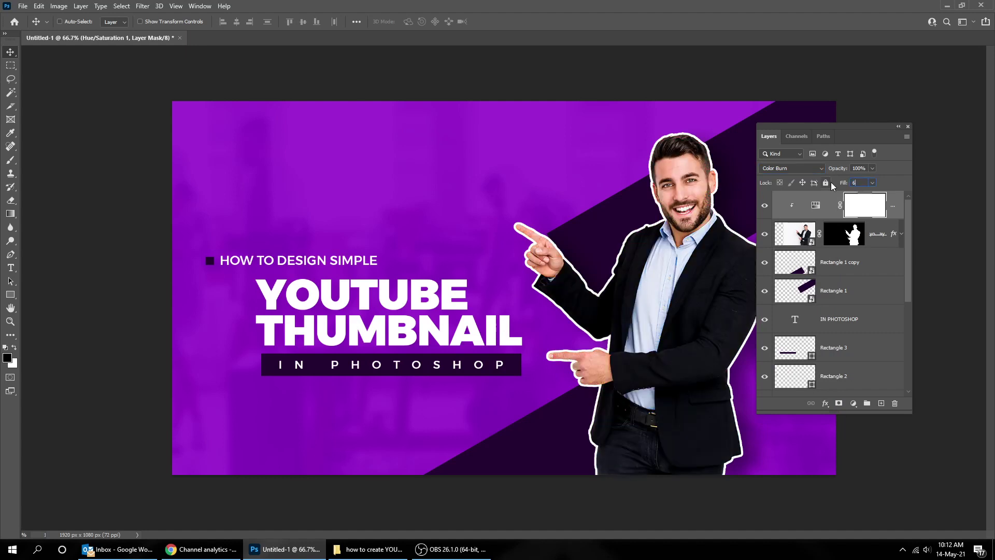
key(Return)
click(765, 207)
click(765, 207)
Step: Duplicate the businessman's Hue/Saturation layer and set the copy's blend mode to Color Dodge
drag(892, 213, 877, 403)
click(807, 169)
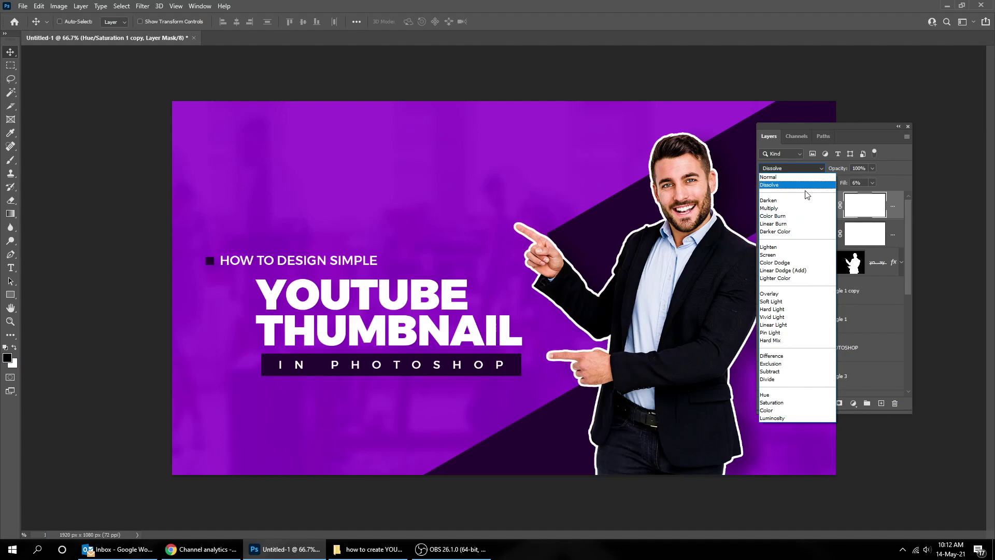
click(804, 262)
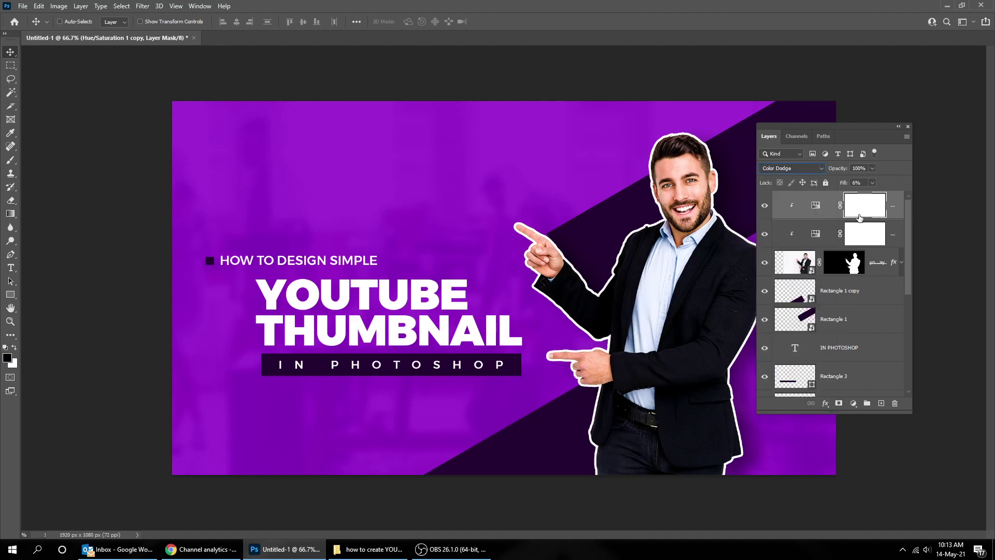
Step: Toggle the Color Dodge copy's visibility to compare, leaving both adjustments on, then select the businessman layer
click(766, 206)
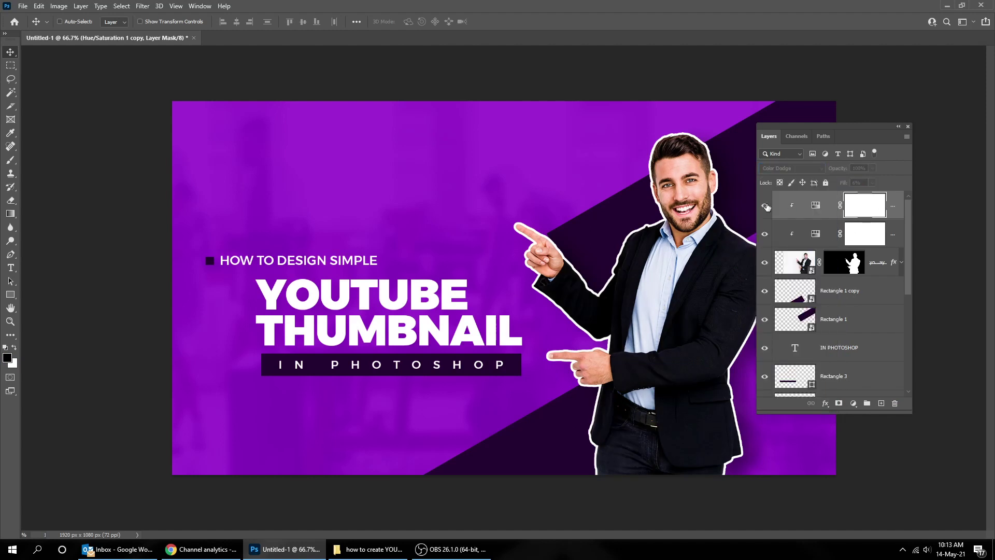
click(766, 206)
click(765, 205)
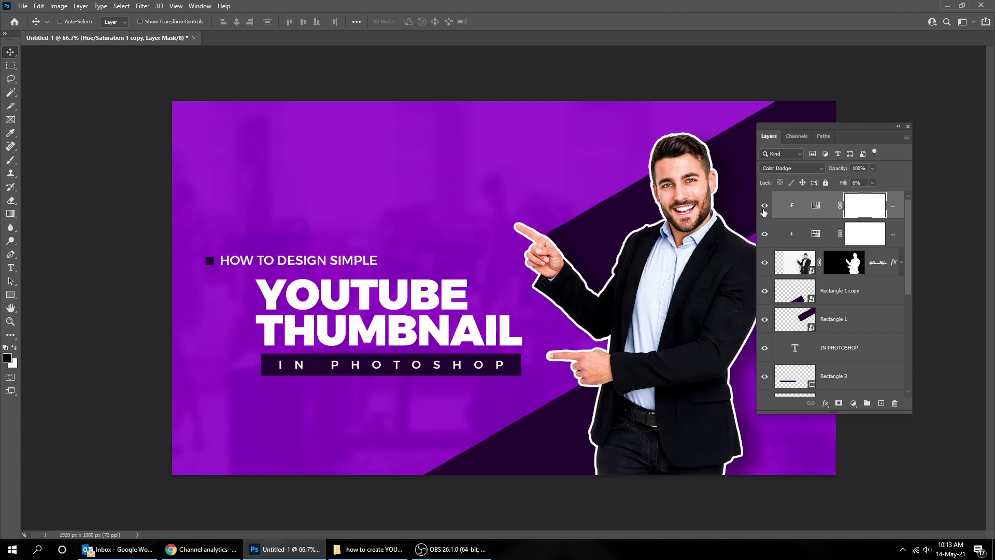
click(766, 236)
click(767, 210)
click(875, 265)
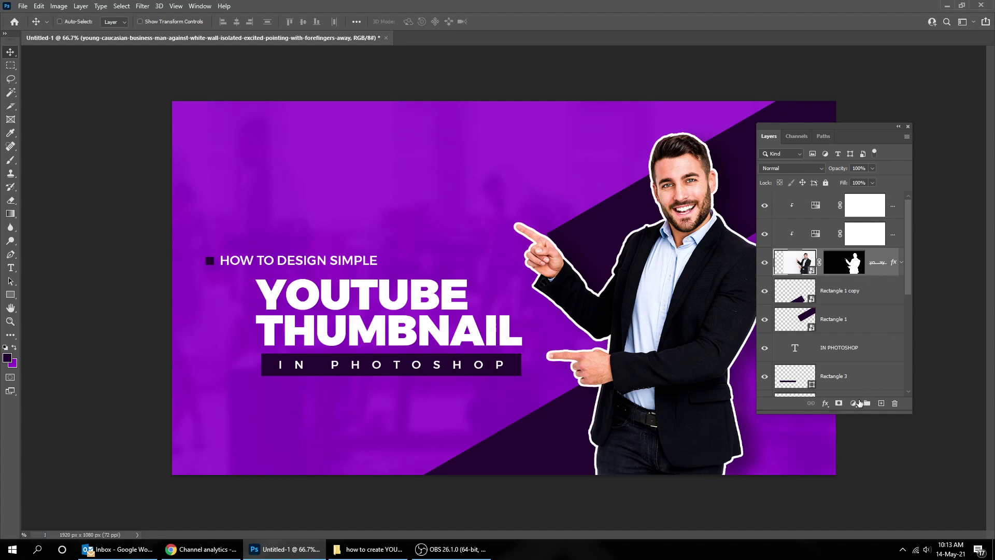
Step: Add a Brightness/Contrast layer for the businessman with Contrast 16 and slightly raised Brightness
click(858, 403)
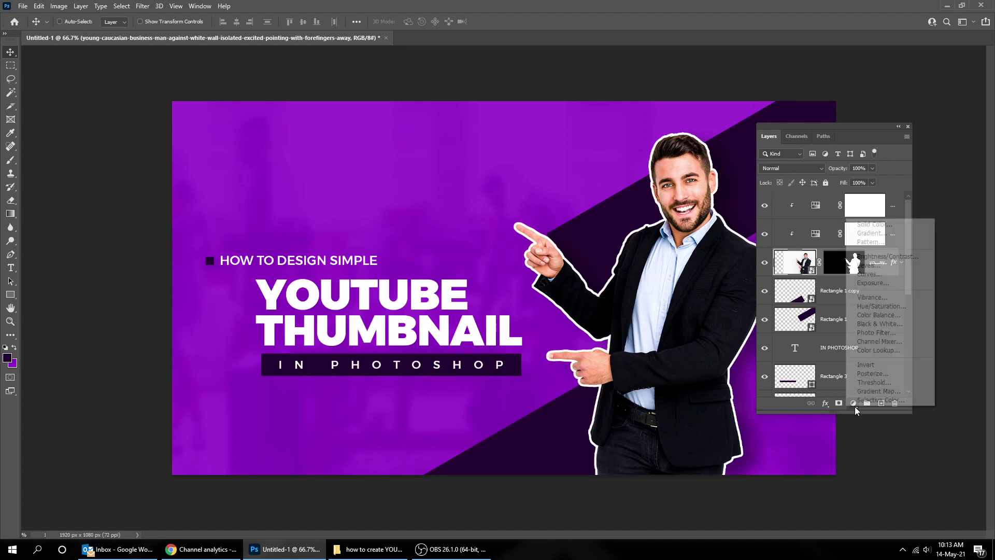
click(886, 256)
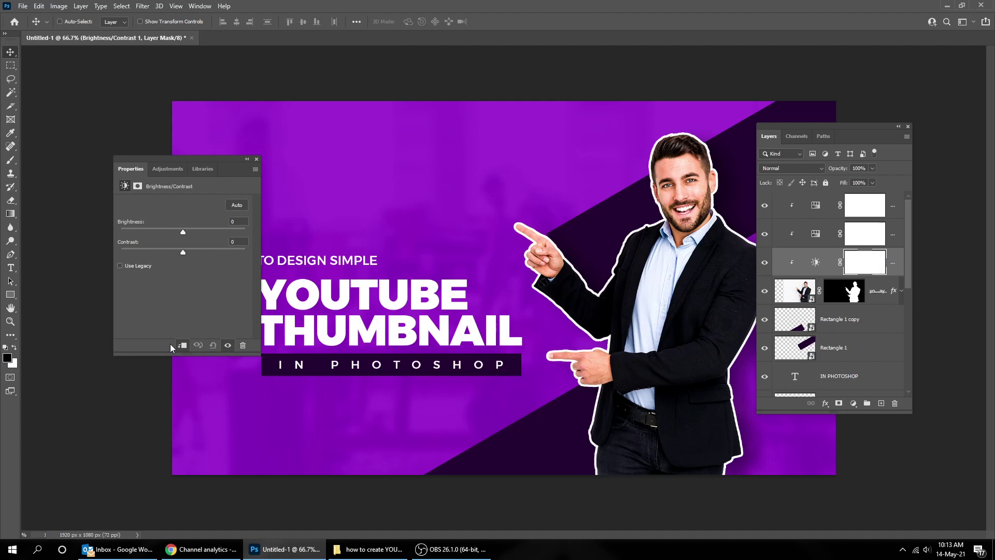
click(193, 250)
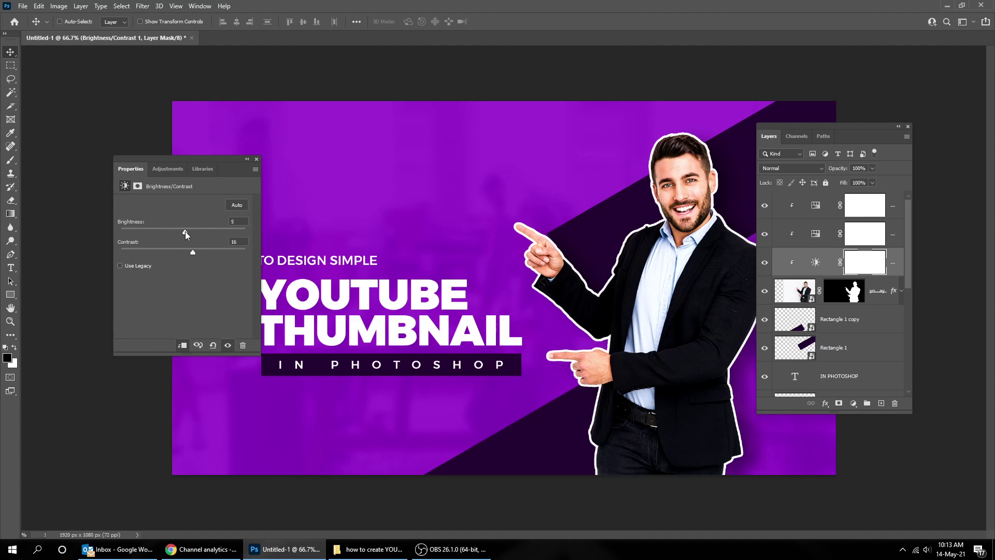
drag(181, 230, 189, 231)
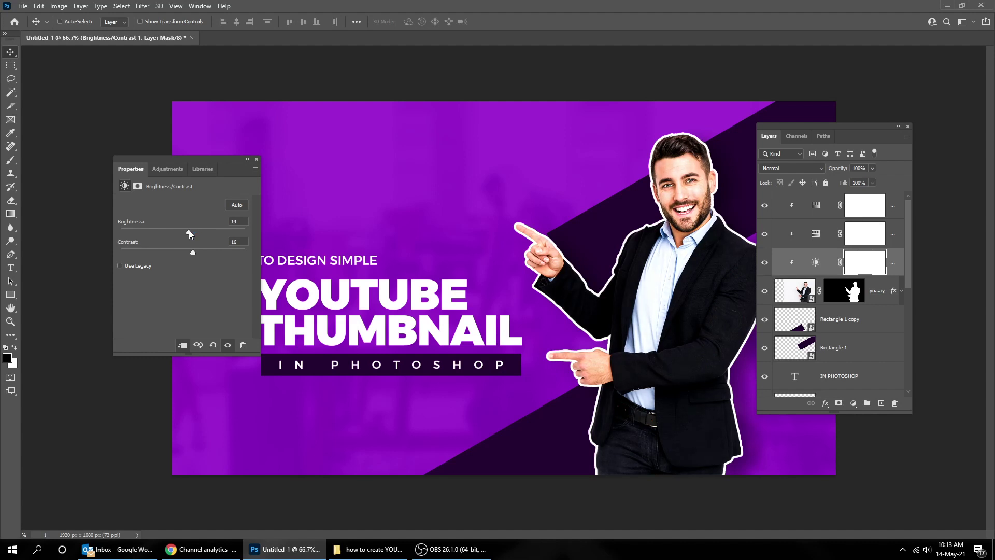
click(257, 160)
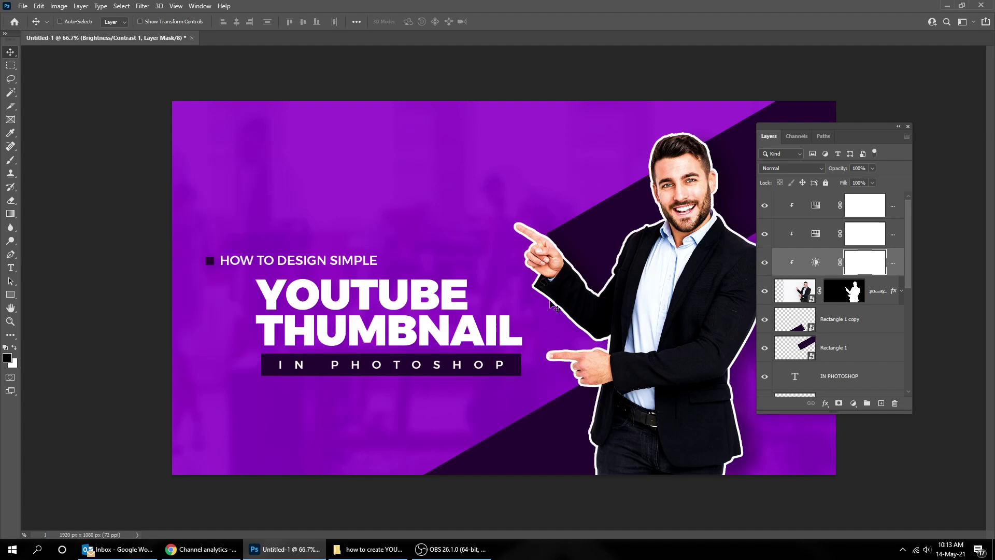
Step: Hide the toolbar, options bar and panels with Tab to view the finished thumbnail alone
key(Tab)
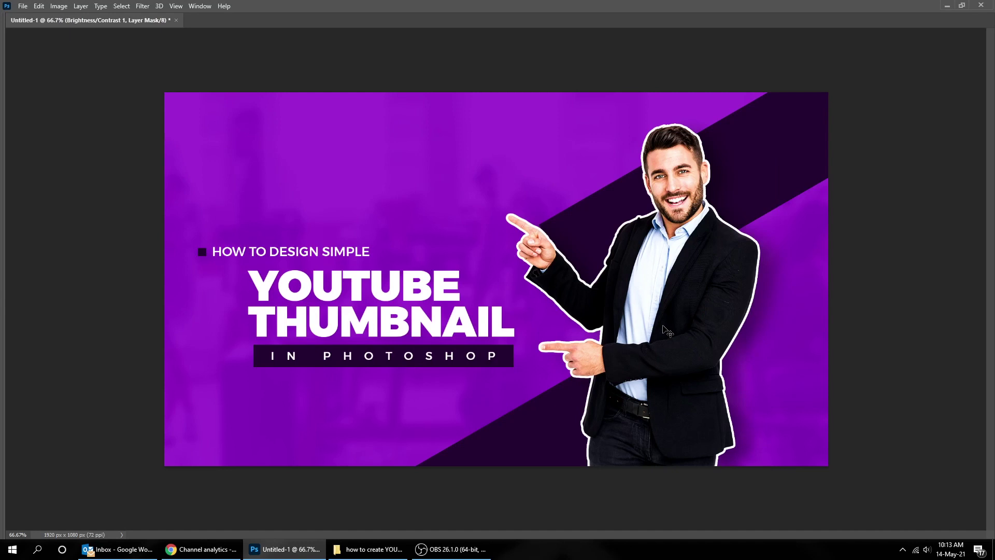